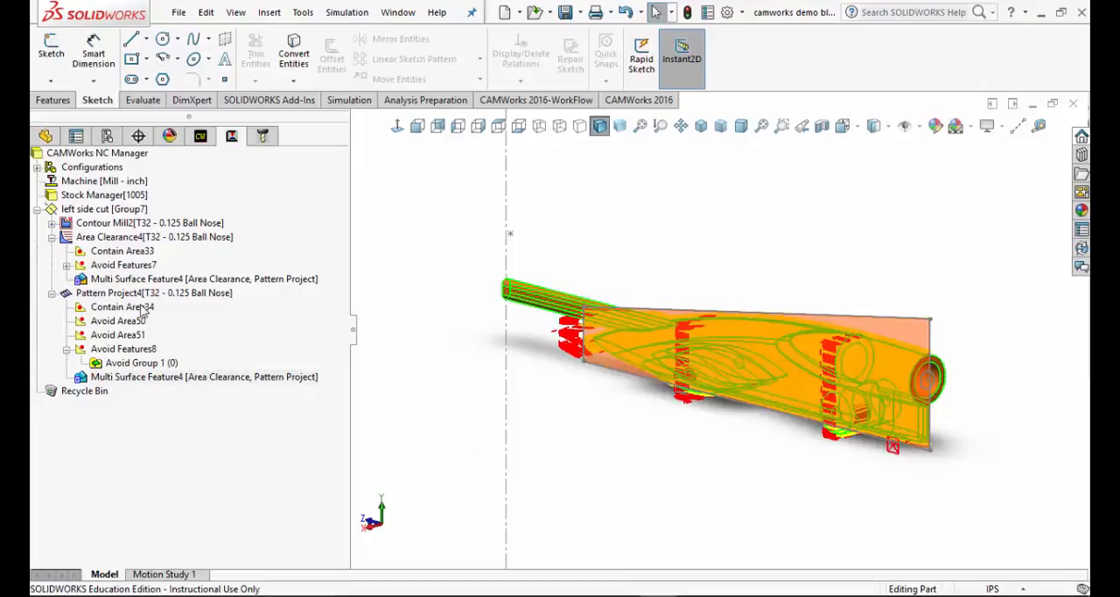
Open the existing "pick point" sketch for editing
middle_click_drag(710, 238, 607, 240)
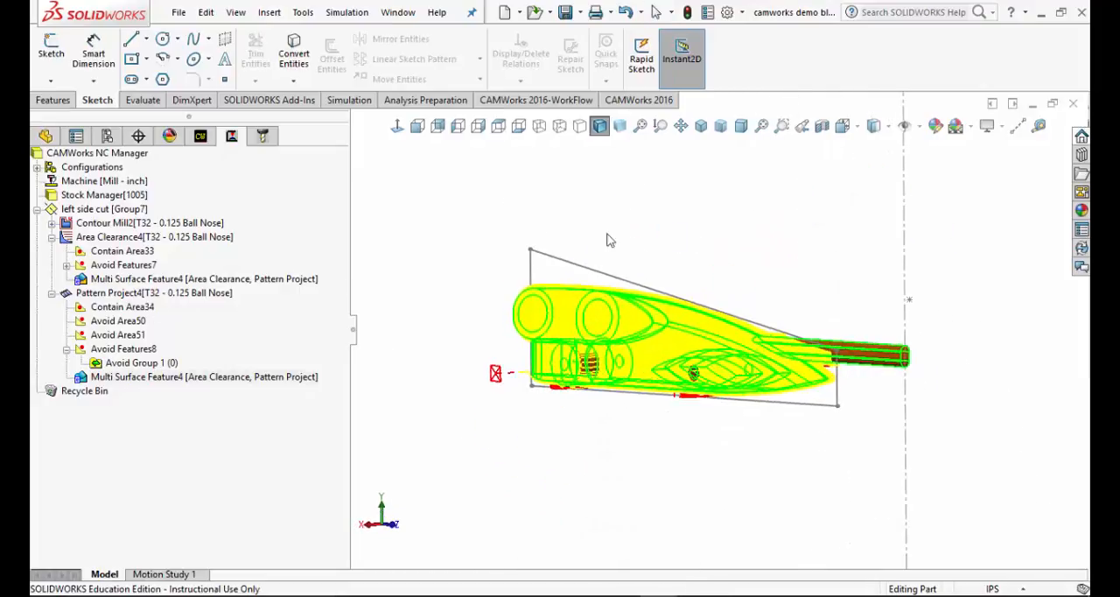
scroll(737, 428, "down", 3)
scroll(716, 411, "up", 2)
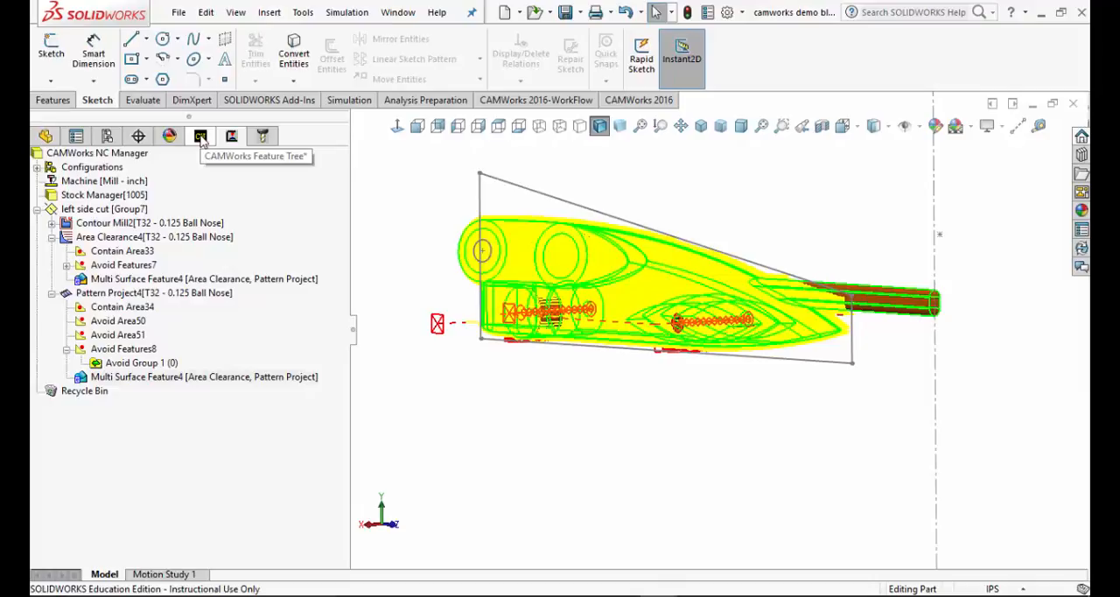
left_click(200, 138)
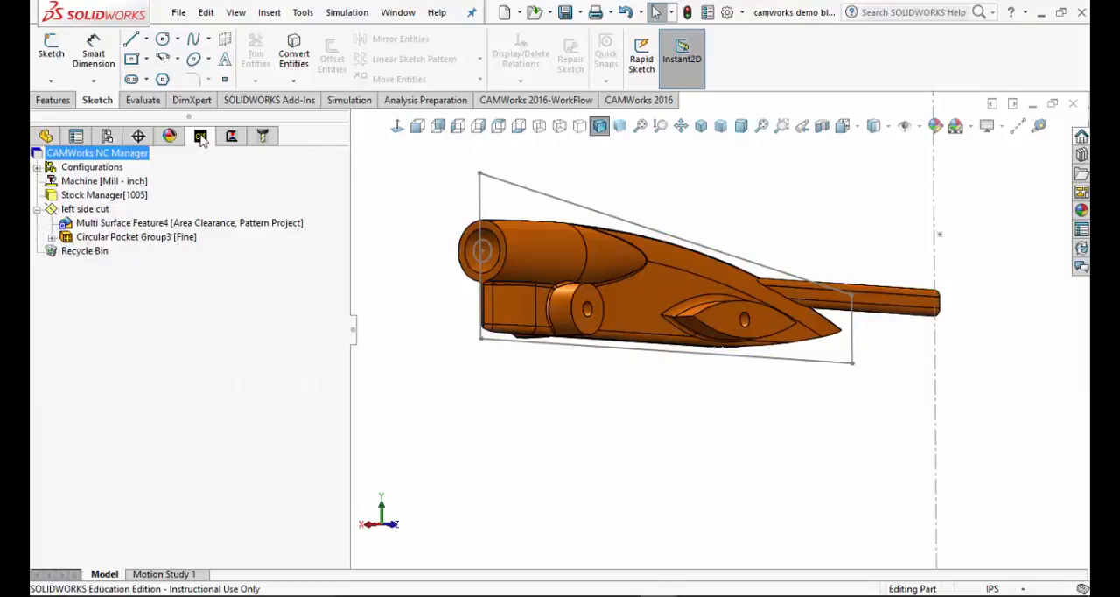
left_click(48, 137)
scroll(166, 296, "down", 3)
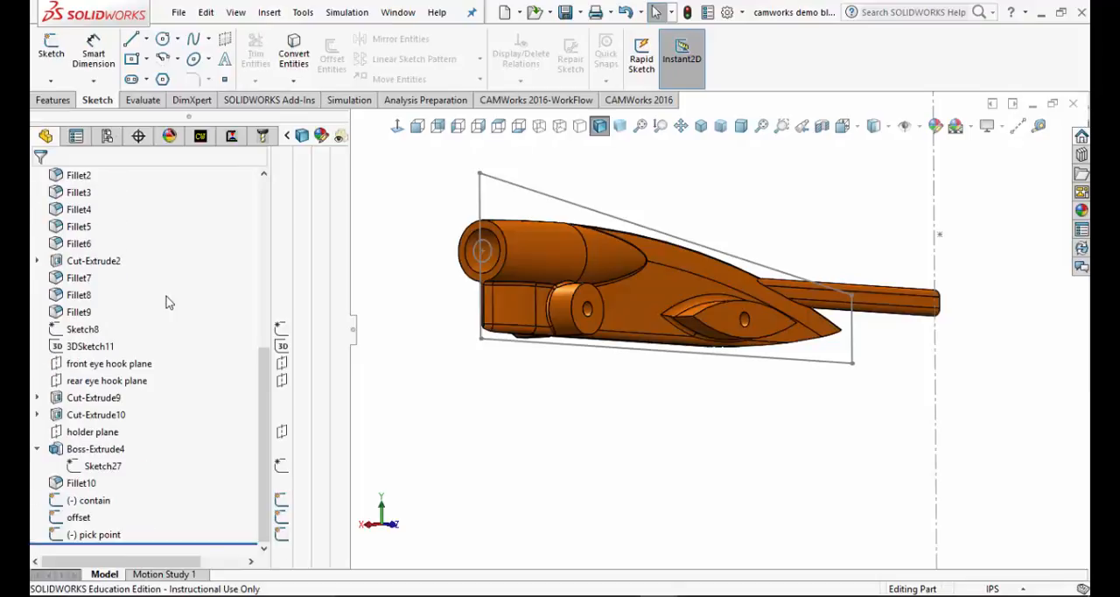
left_click(112, 534)
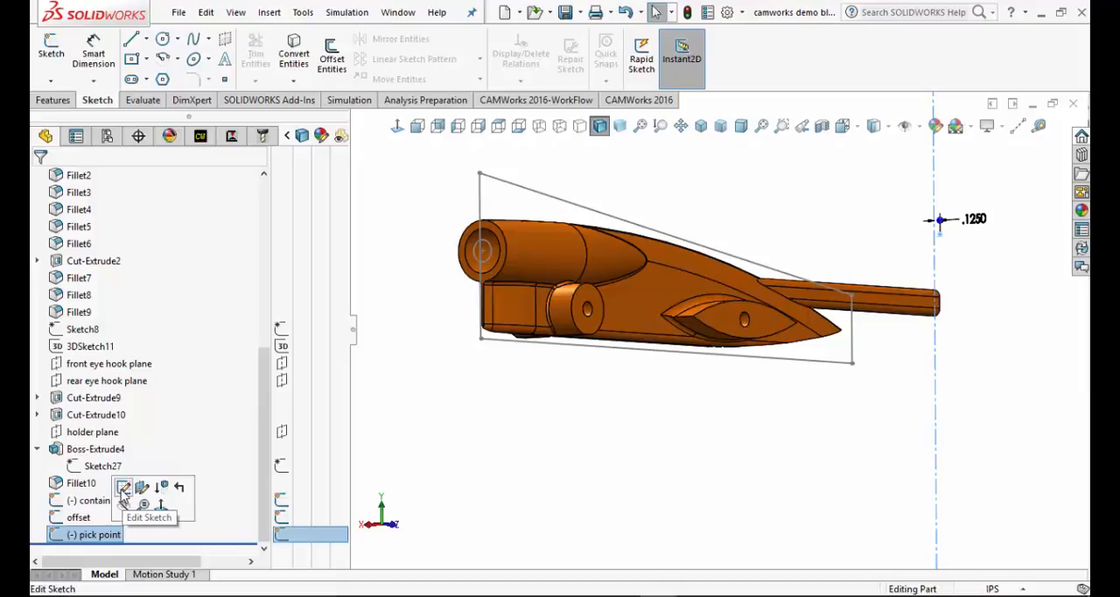
left_click(124, 488)
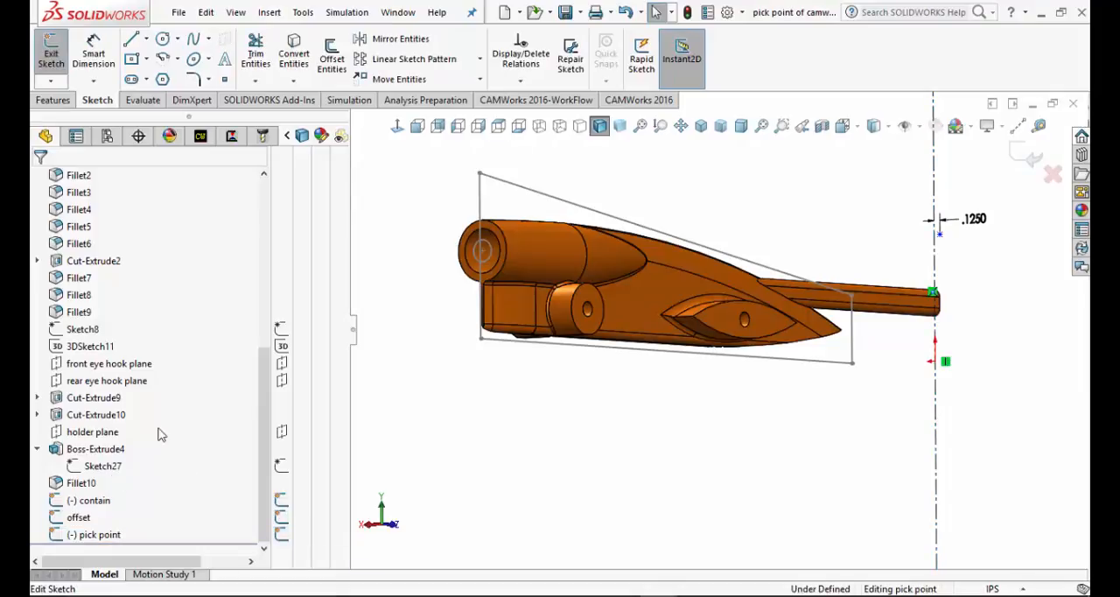
In the back view, place a sketch point about 0.15 in from the vertical centerline, opposite the existing point and level with it
left_click(439, 128)
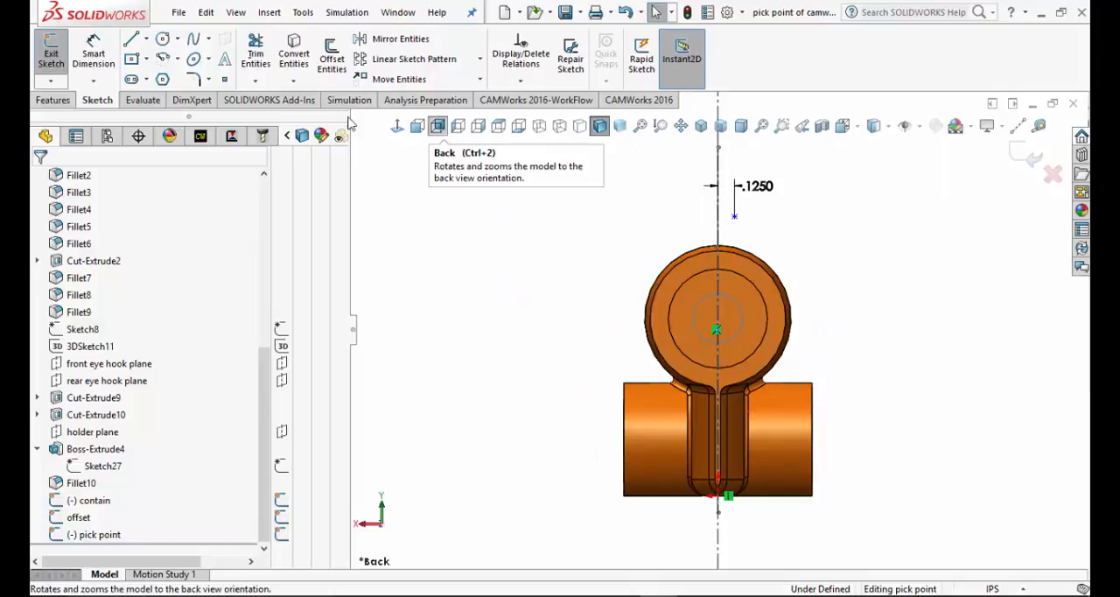
scroll(167, 267, "up", 6)
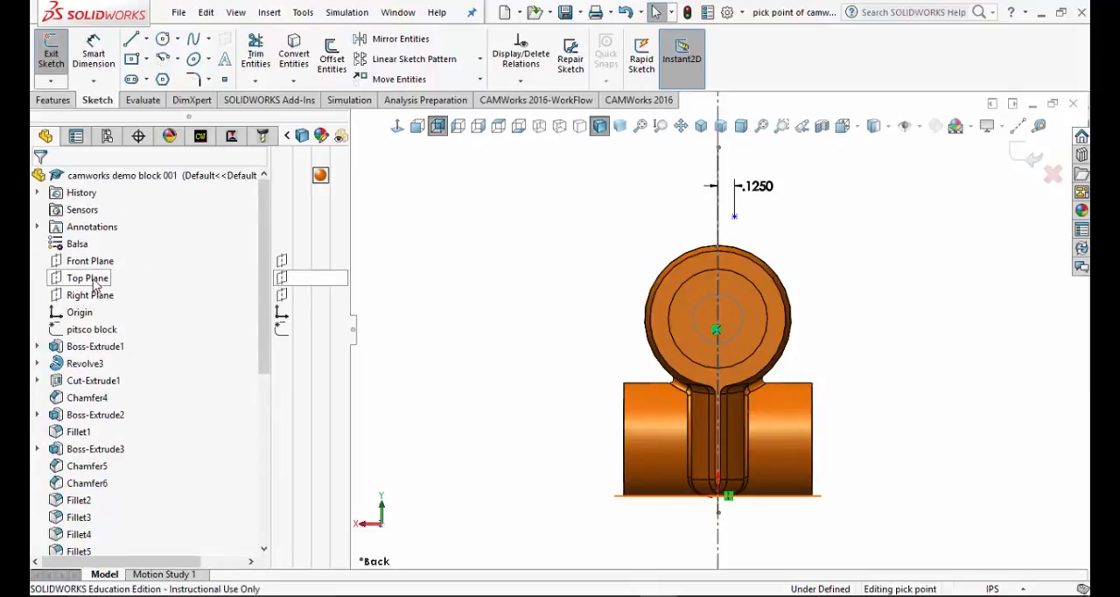
left_click(91, 261)
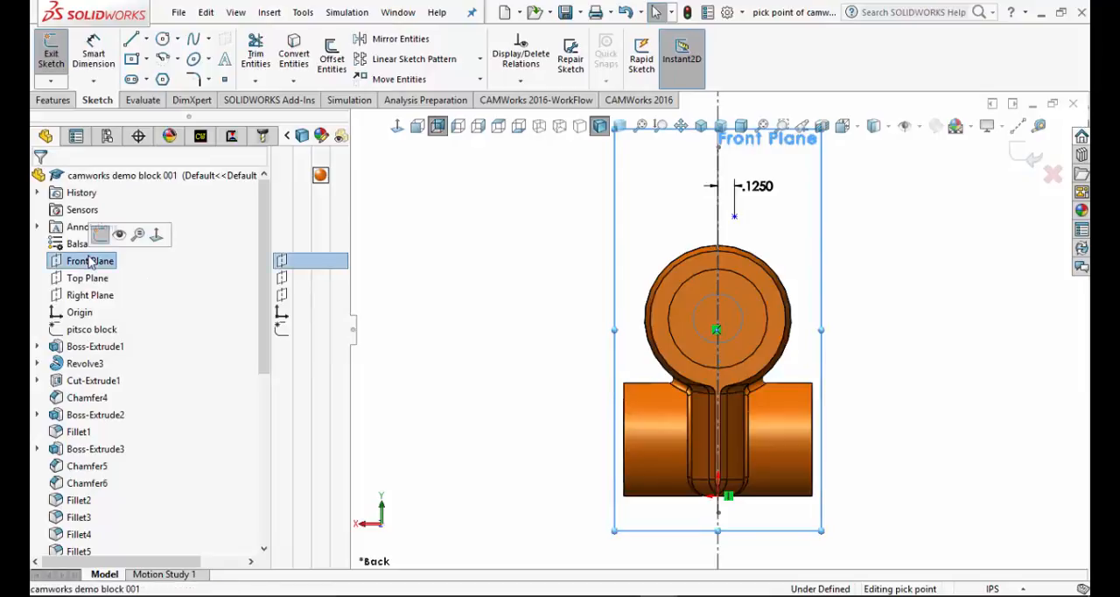
left_click(161, 234)
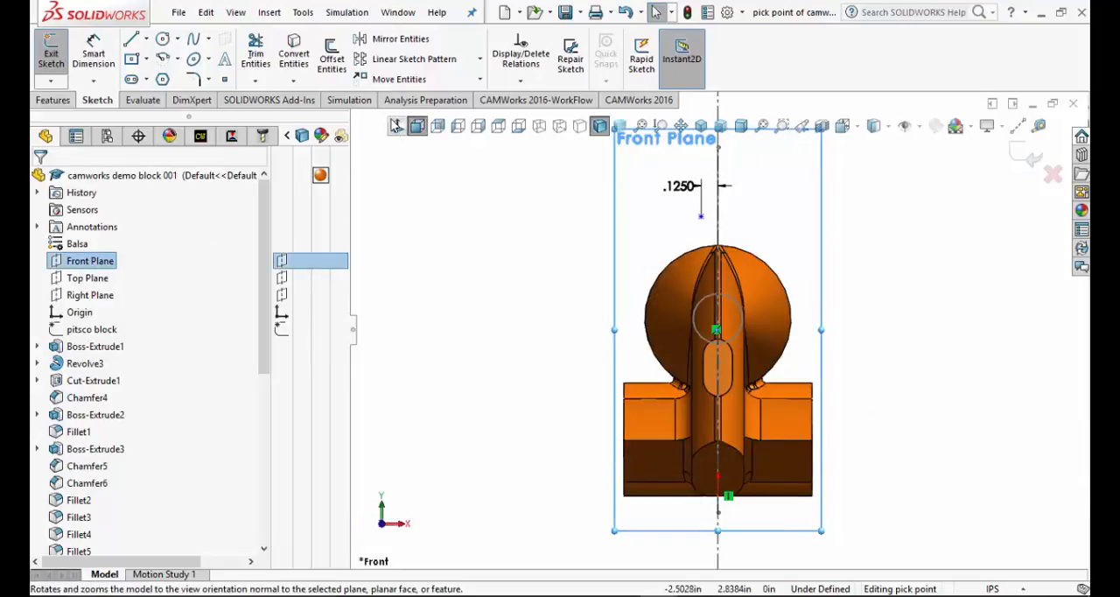
left_click(398, 128)
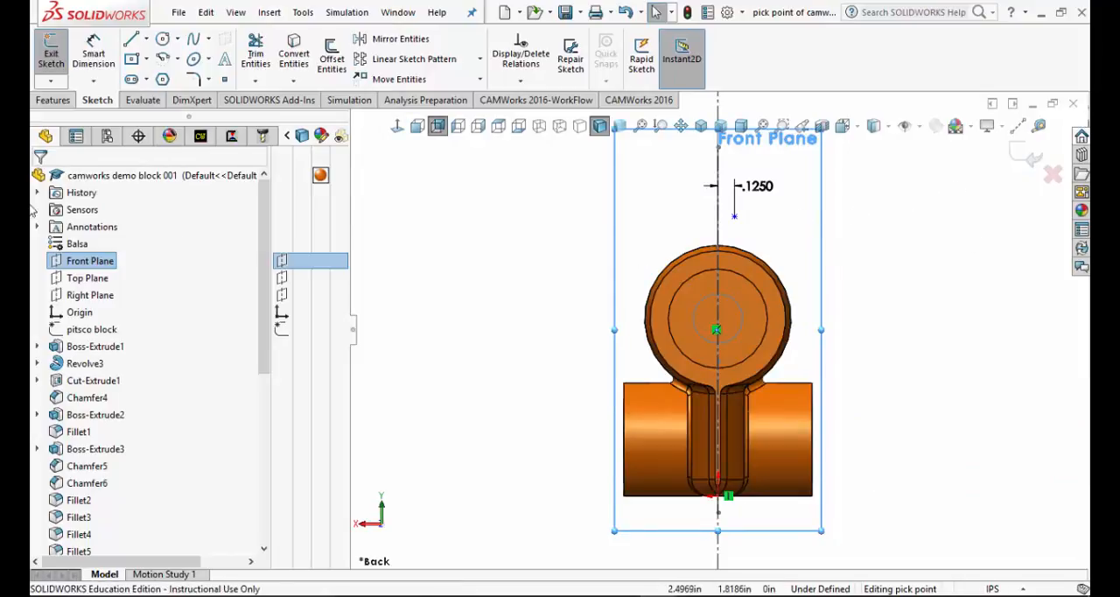
left_click(225, 81)
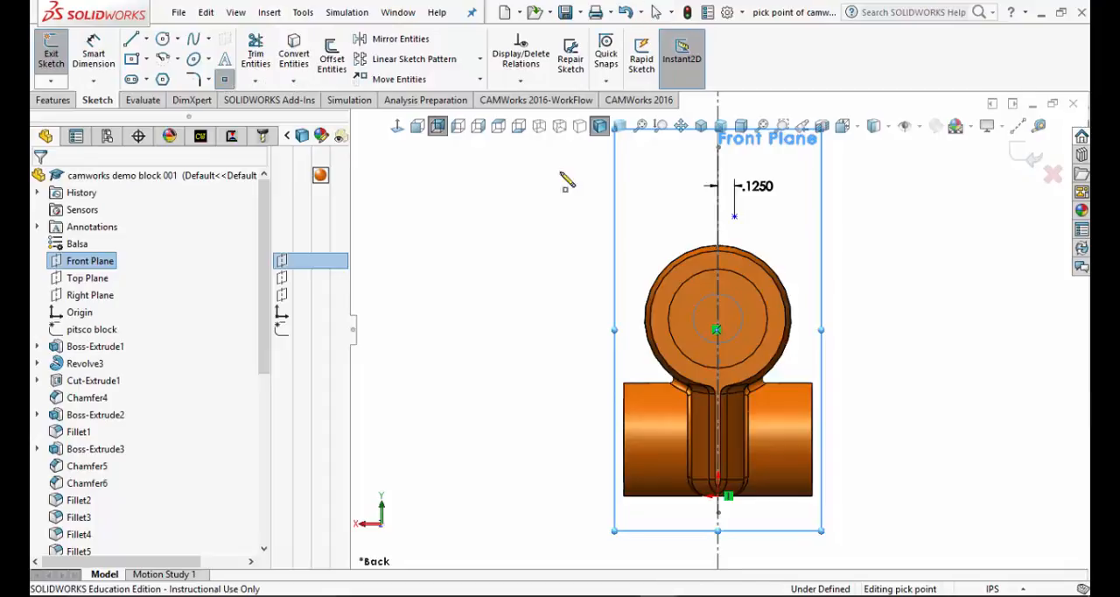
left_click(698, 217)
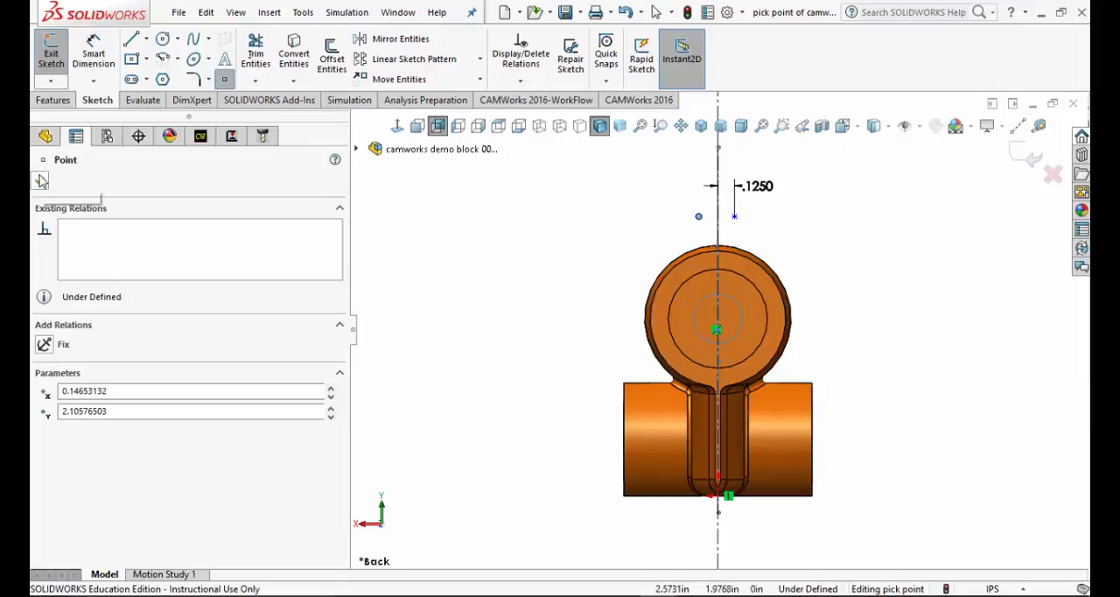
Dimension the new point 0.1875 in from the vertical centerline, then exit the sketch with a rebuild from the CAMWorks feature tree
left_click(93, 52)
left_click(719, 225)
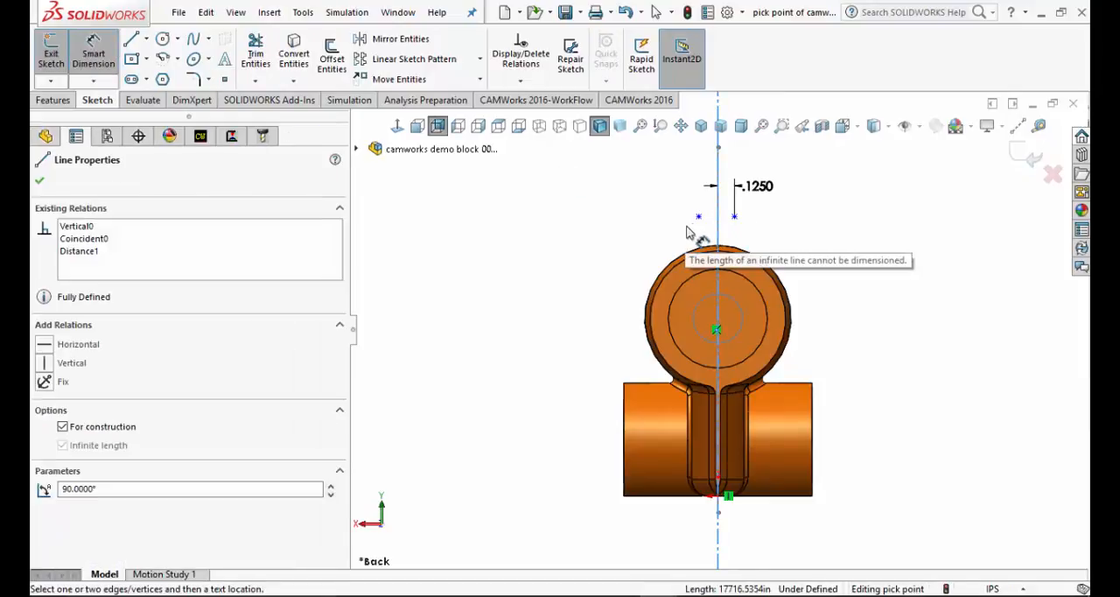
left_click(698, 216)
left_click(647, 200)
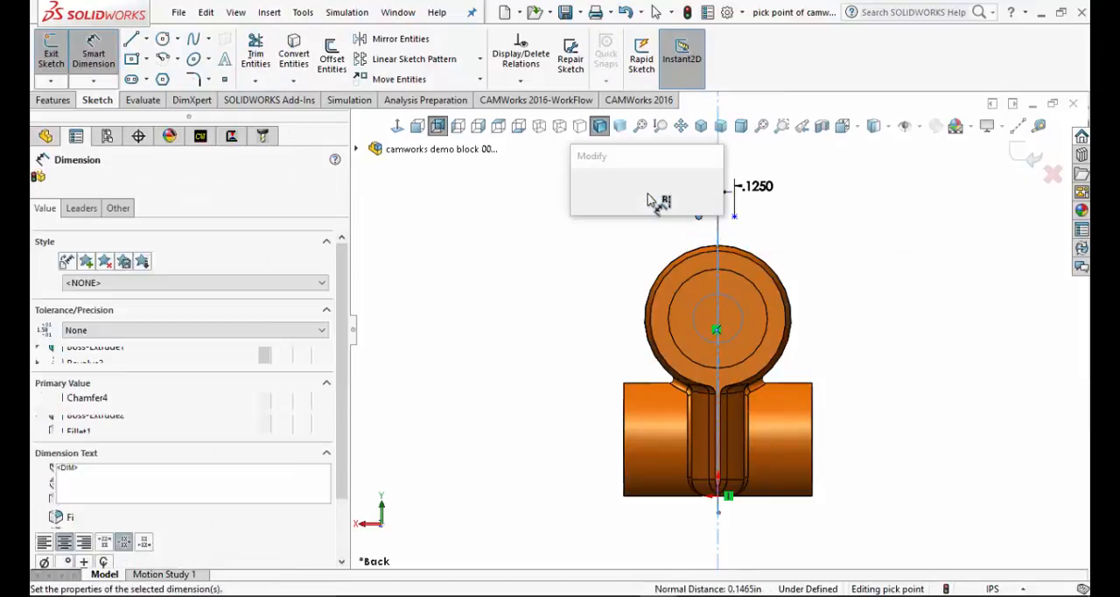
key("BackSpace")
type(".1")
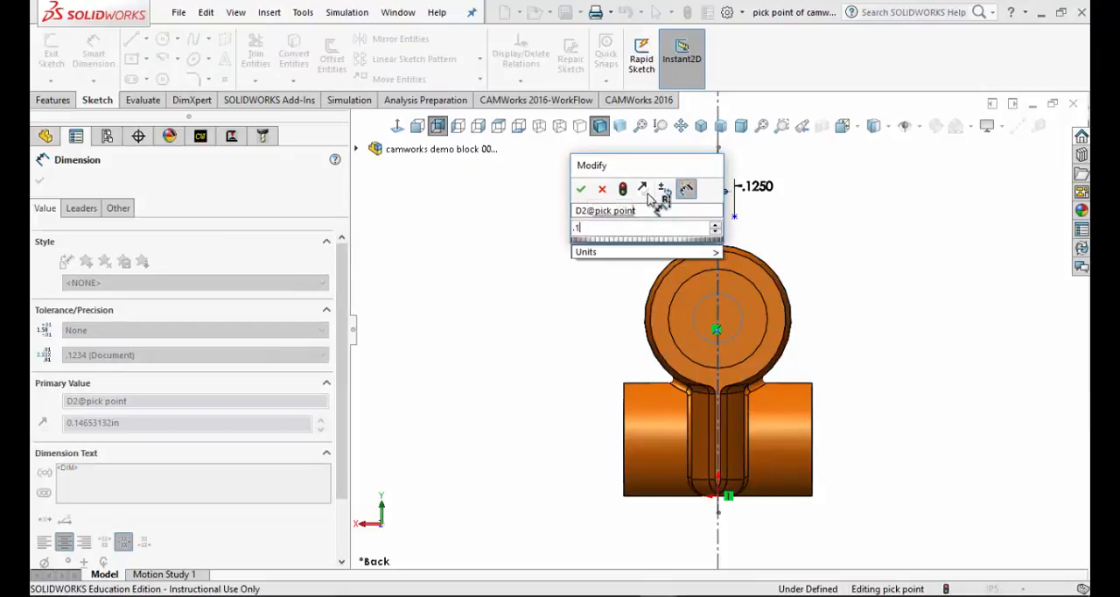
type("25")
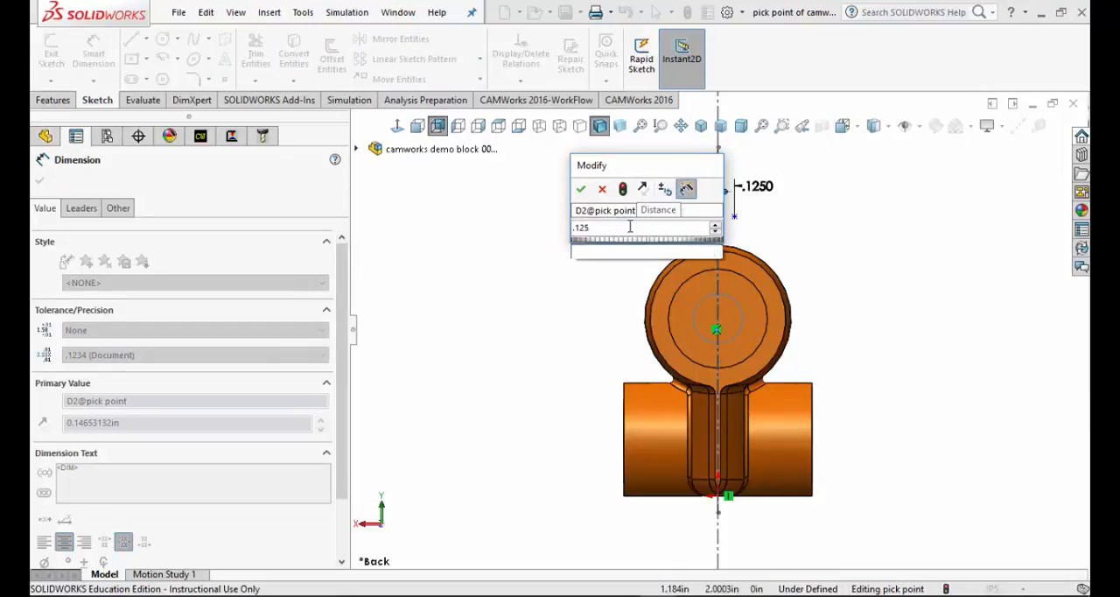
key("BackSpace")
key("BackSpace")
type("875")
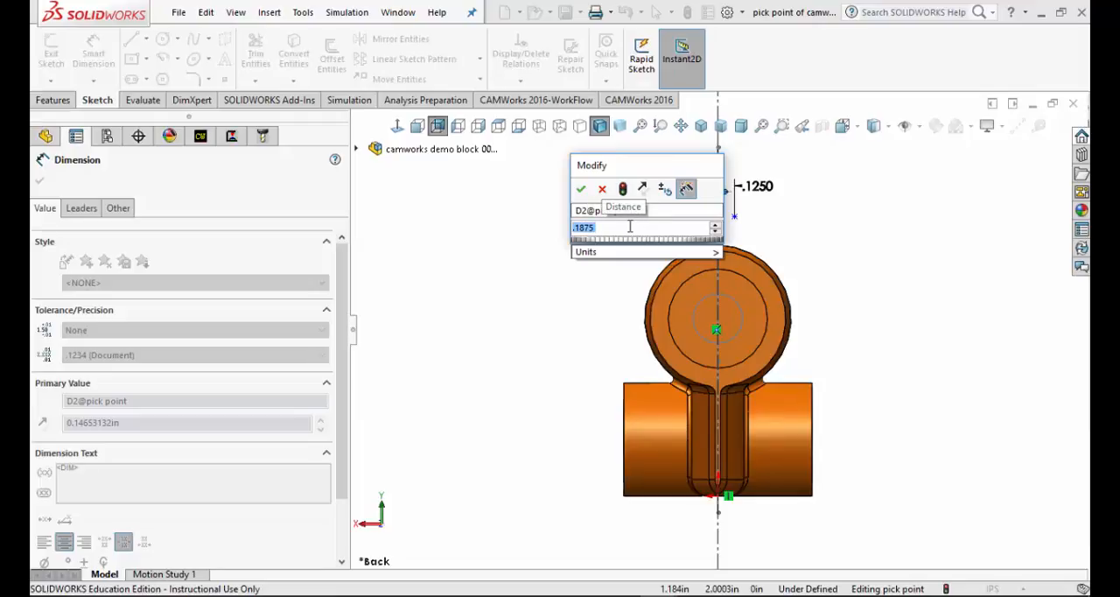
left_click(580, 189)
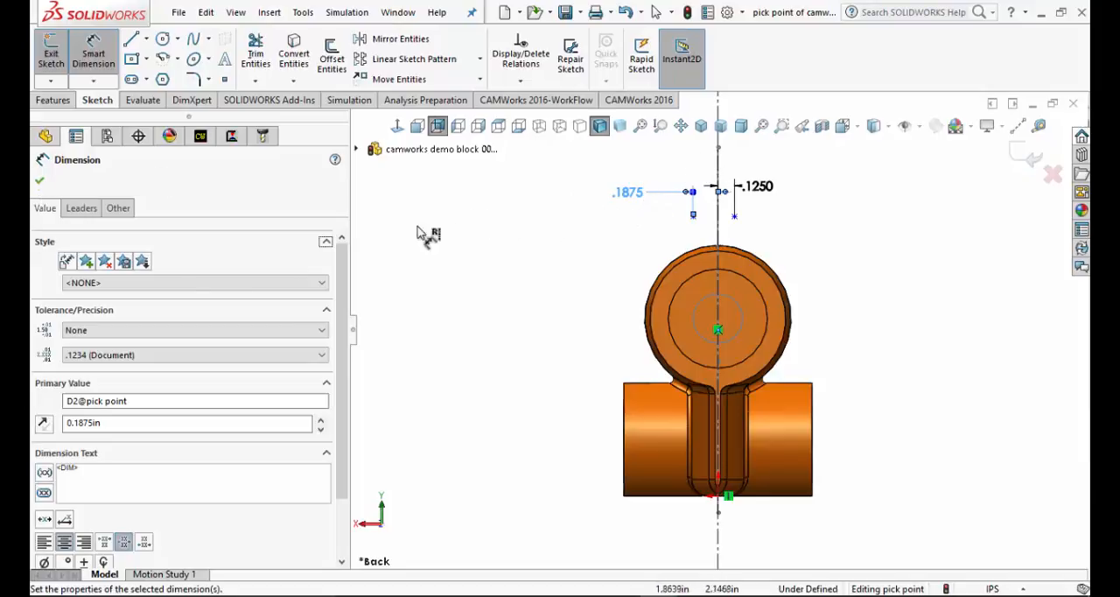
left_click(40, 184)
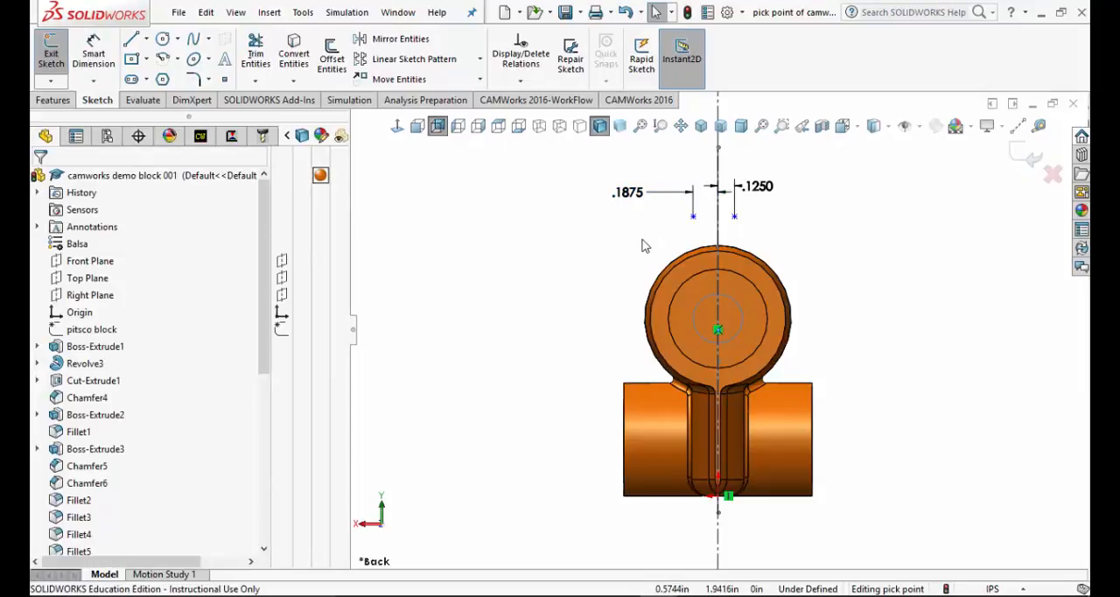
left_click(202, 137)
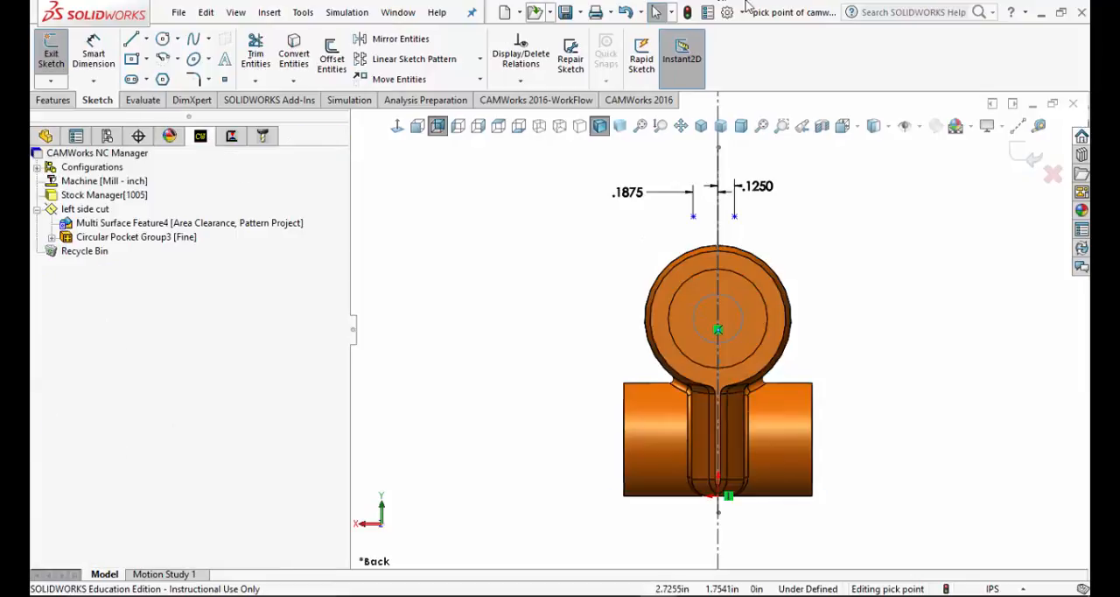
left_click(688, 13)
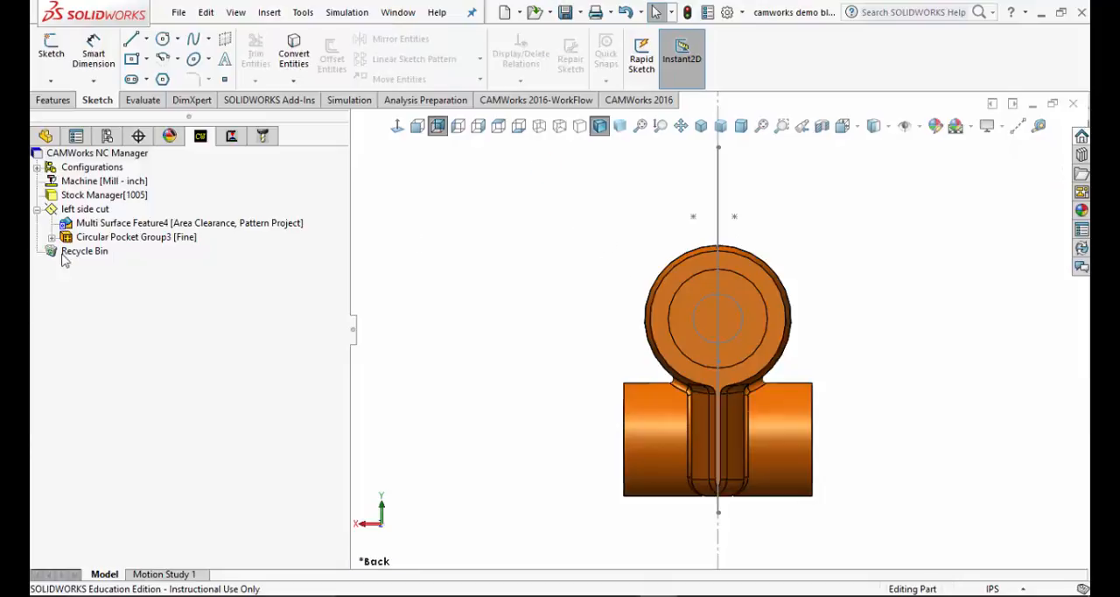
Create a new mill part setup from the Stock Manager, using the Right Plane as its entity instead of the Front Plane
left_click(98, 196)
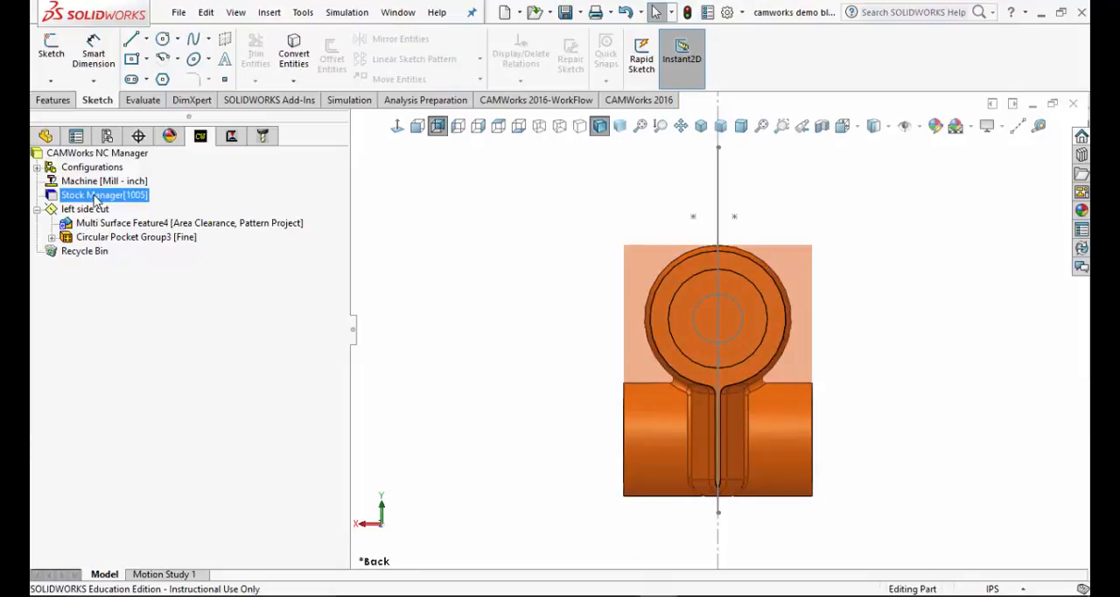
right_click(98, 196)
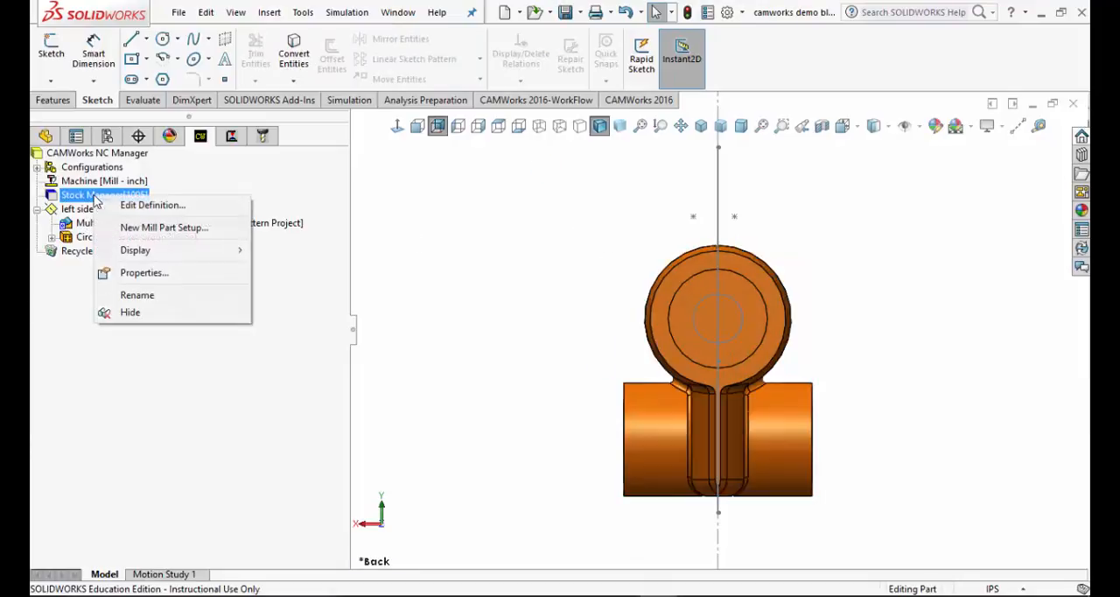
left_click(159, 228)
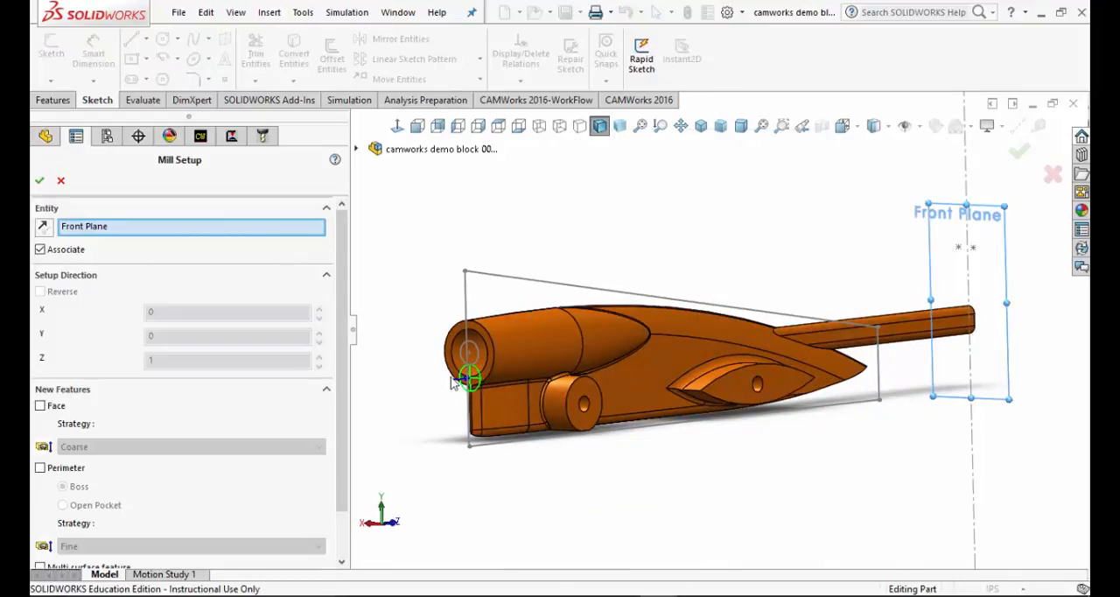
scroll(479, 381, "down", 6)
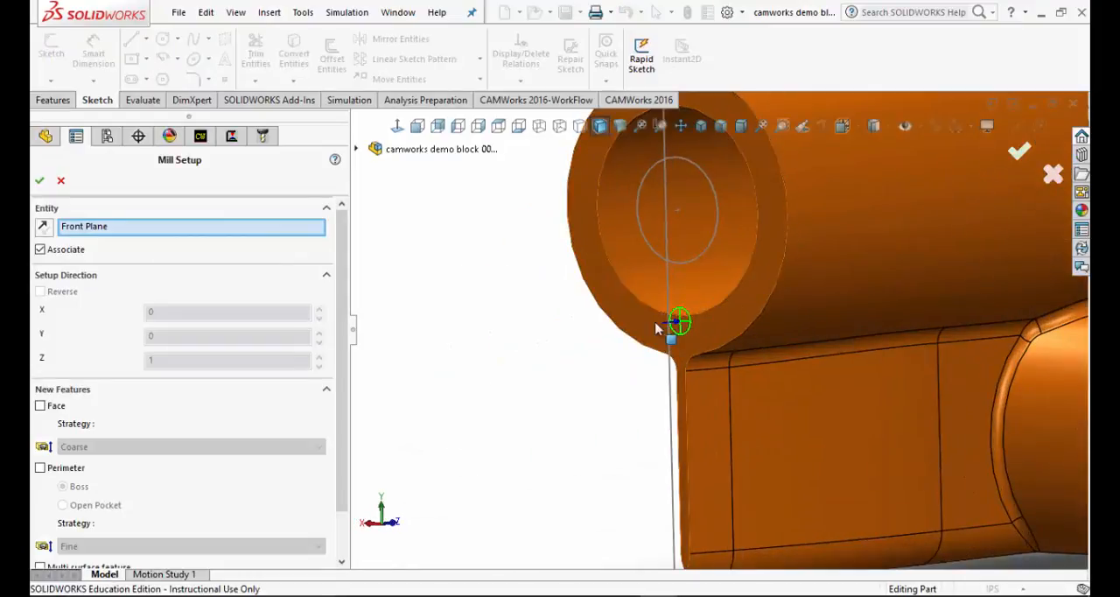
scroll(714, 333, "up", 6)
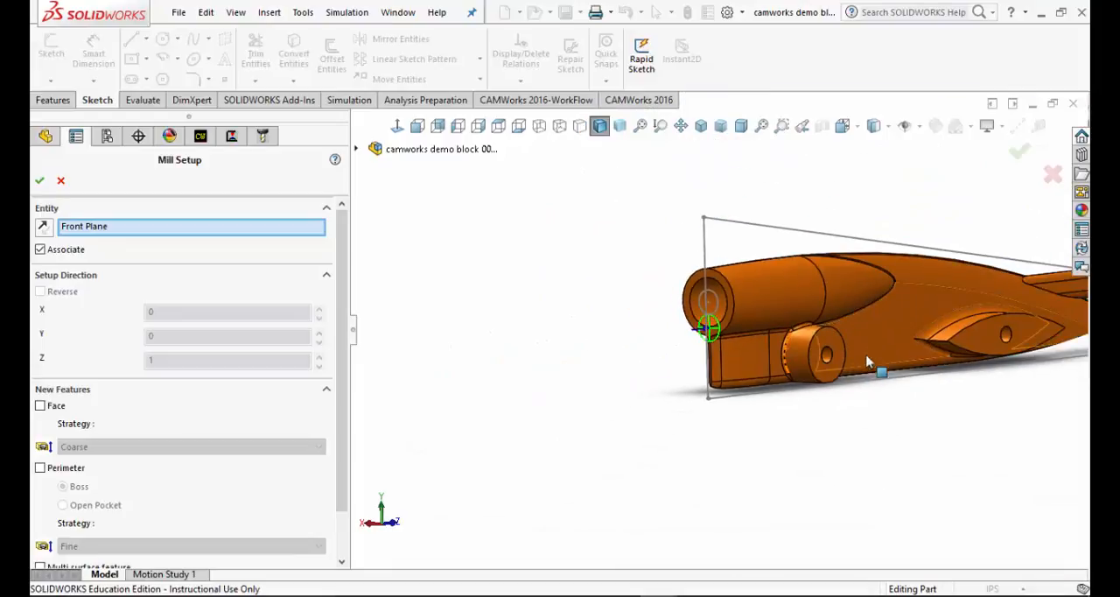
scroll(932, 341, "down", 2)
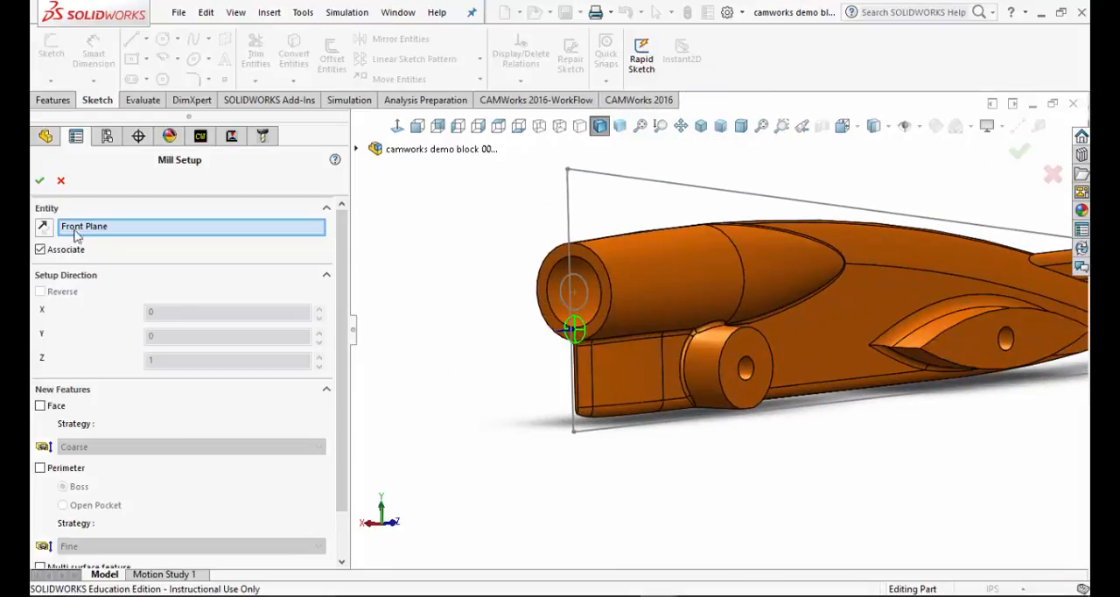
left_click(109, 229)
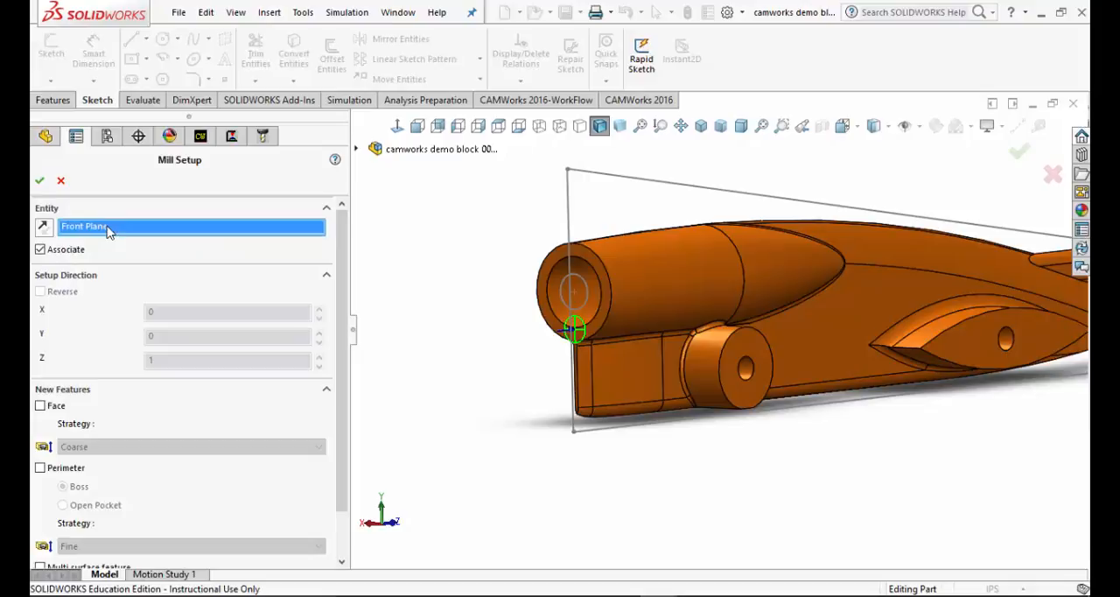
left_click(358, 150)
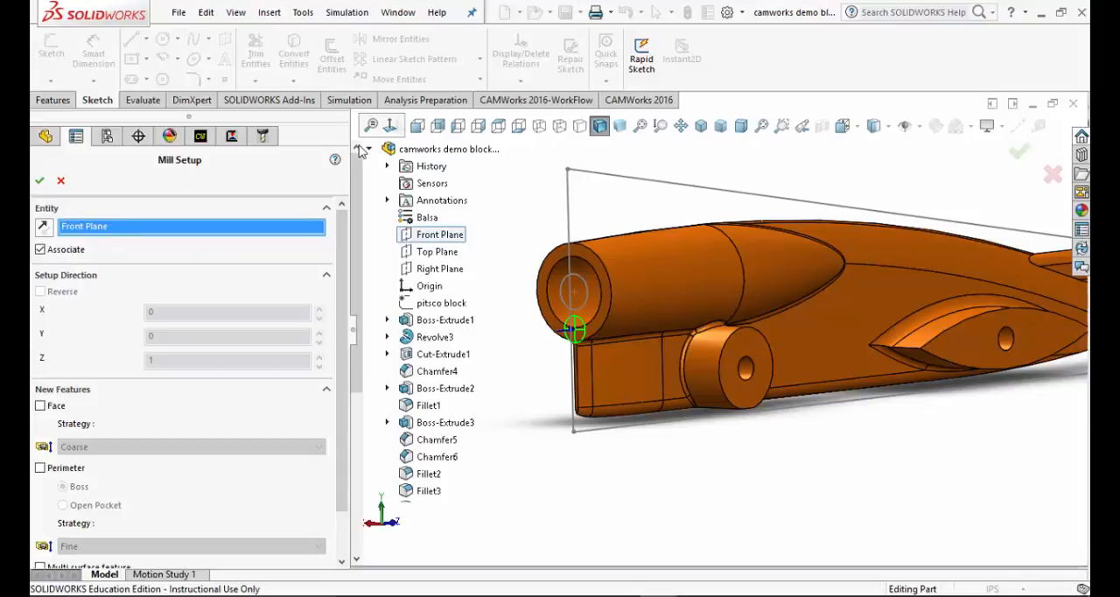
left_click(439, 269)
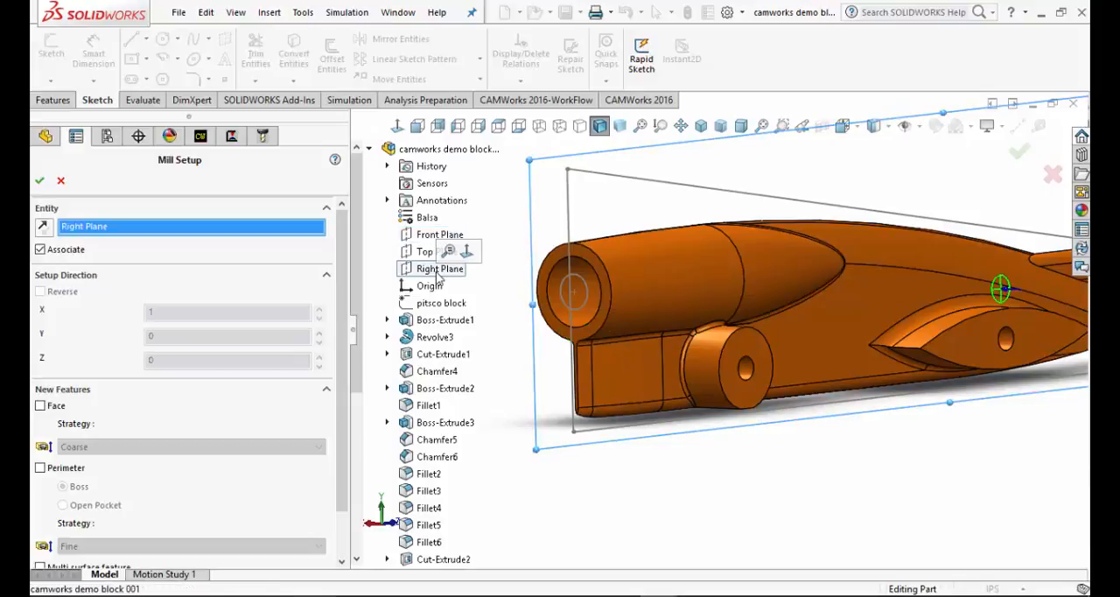
scroll(987, 306, "down", 3)
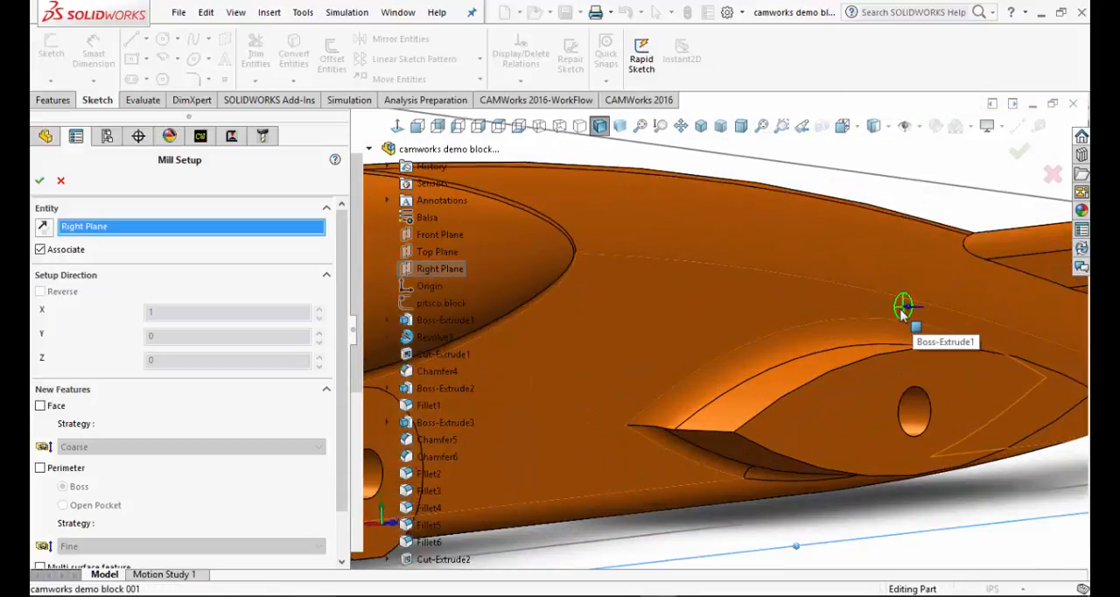
scroll(726, 302, "up", 3)
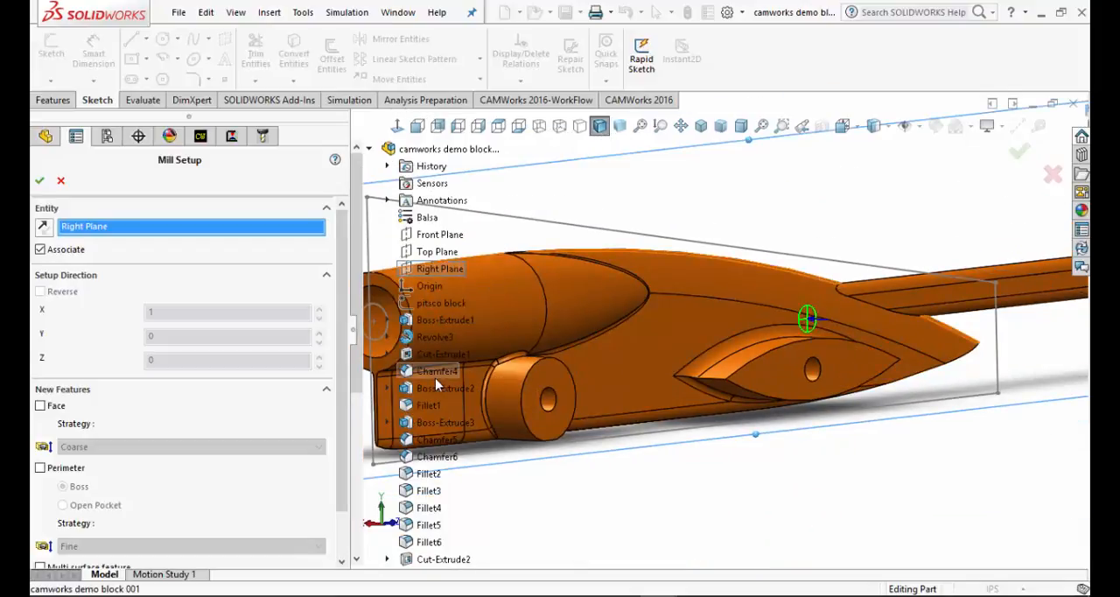
scroll(696, 276, "up", 3)
scroll(665, 302, "down", 3)
scroll(545, 303, "up", 3)
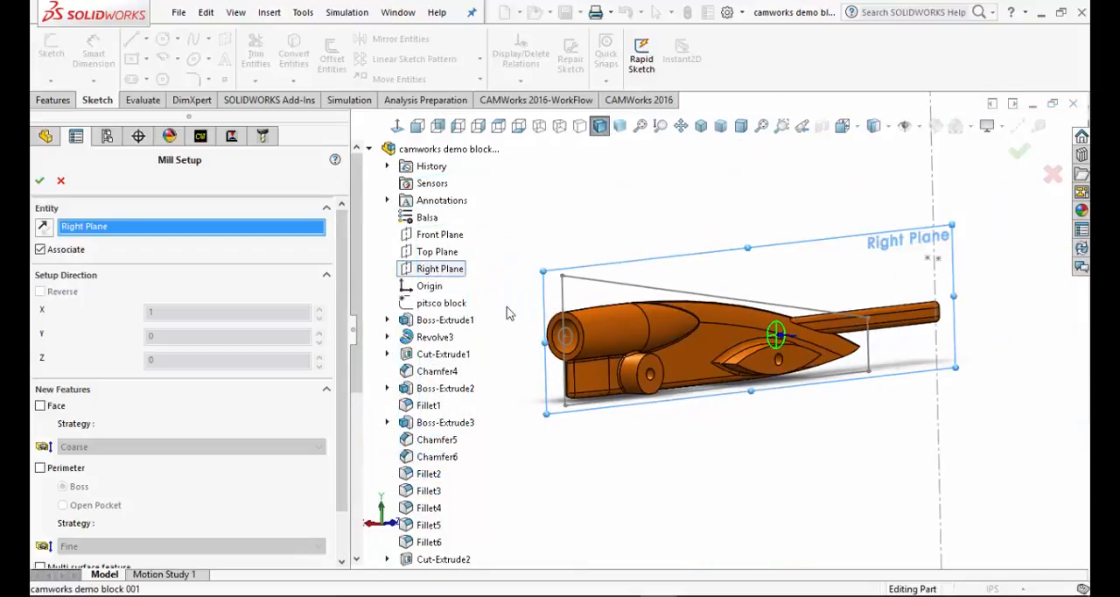
left_click(39, 180)
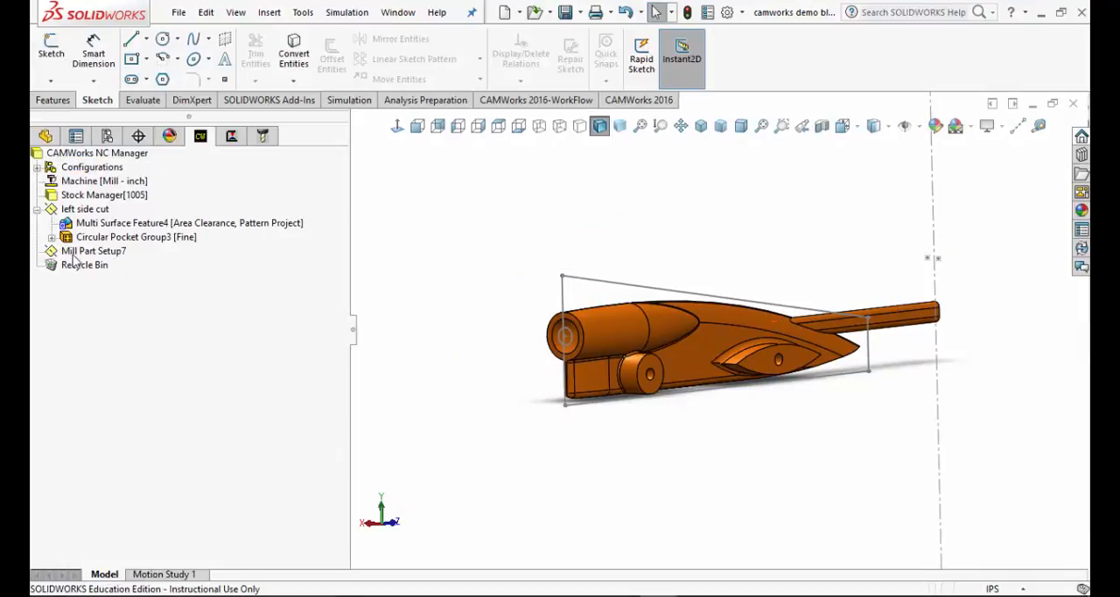
Rename the new mill part setup as "Right side cut"
left_click(100, 254)
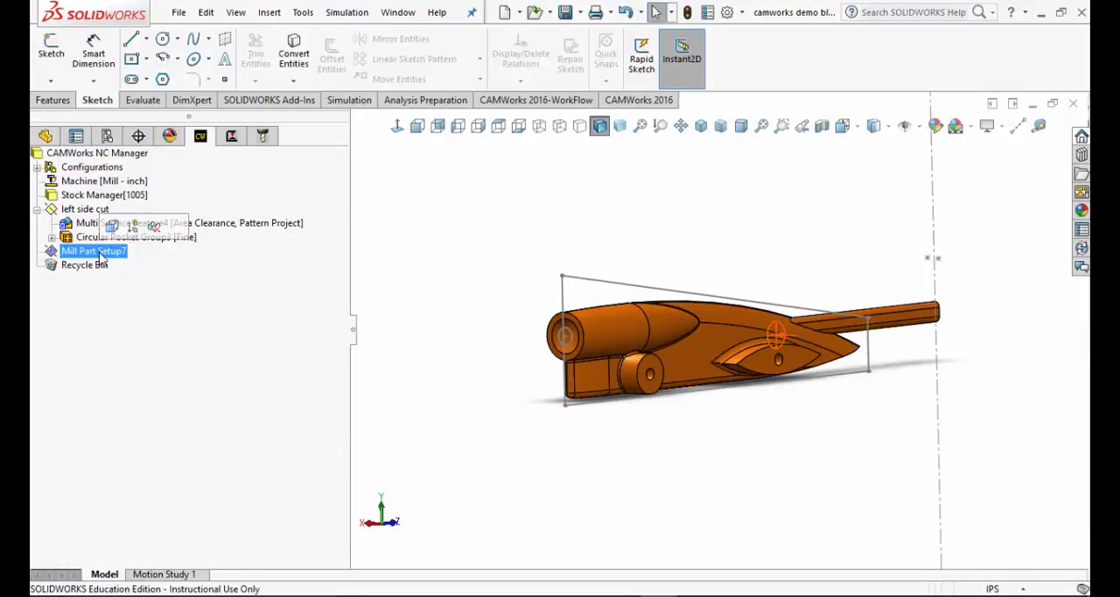
right_click(99, 254)
left_click(142, 522)
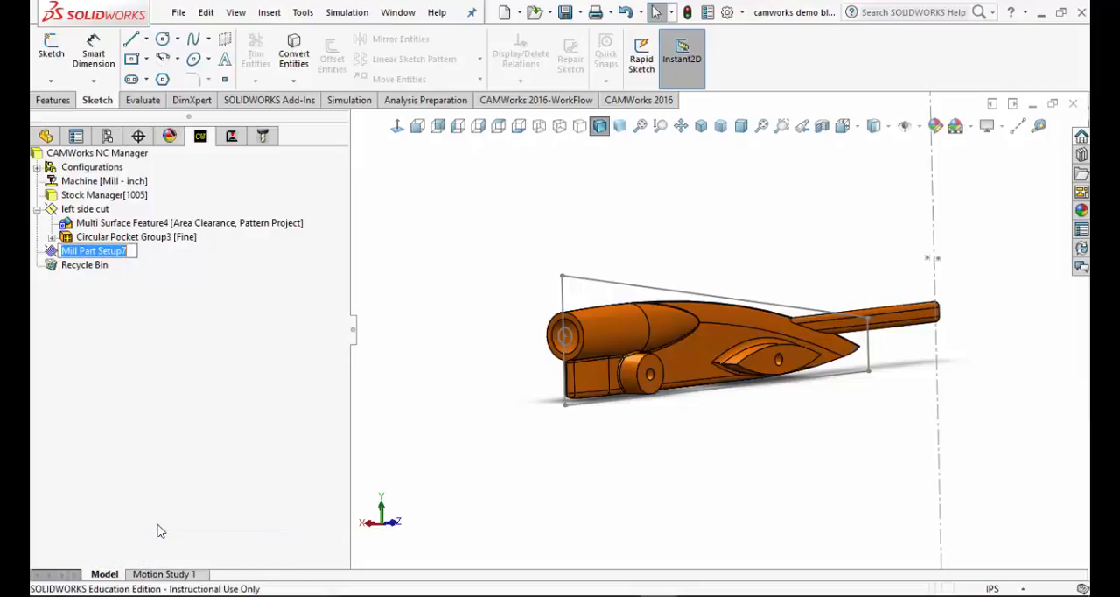
type("Right side cut")
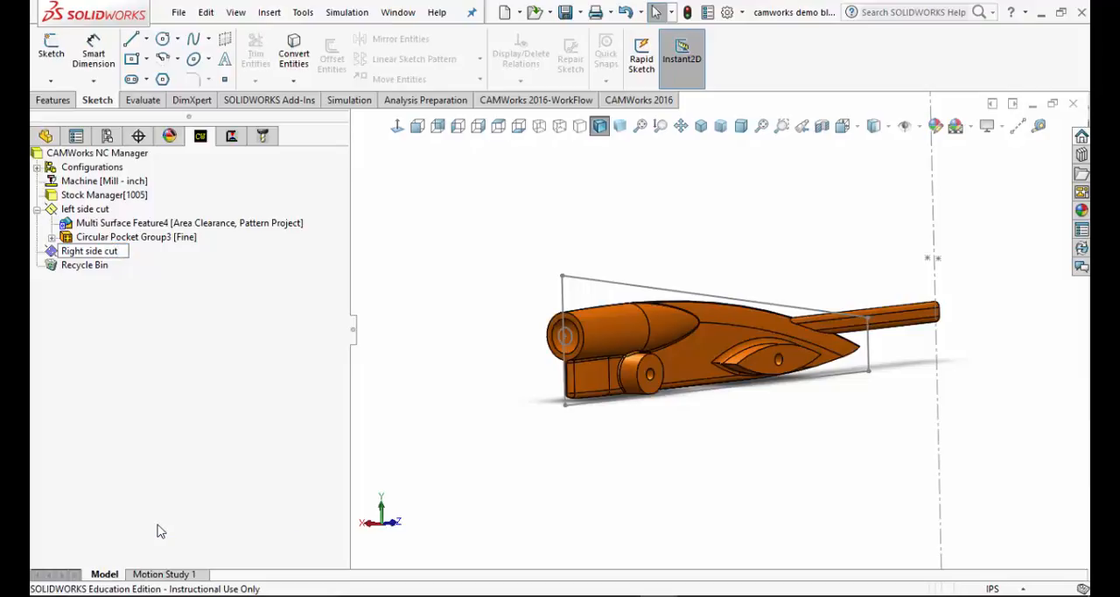
key("Return")
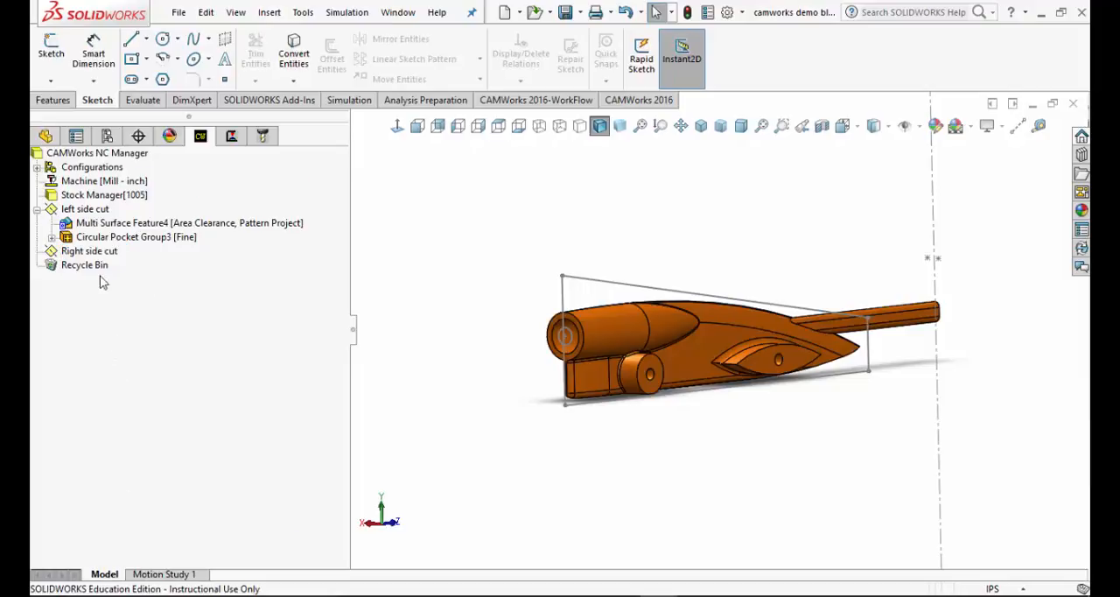
left_click(90, 252)
right_click(91, 254)
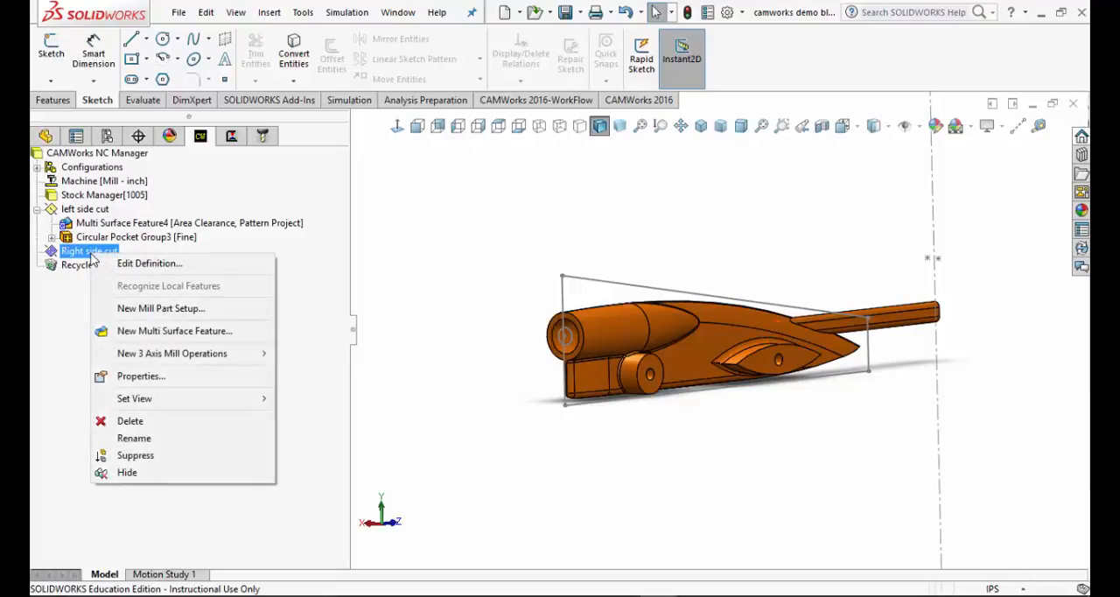
mouse_move(98, 355)
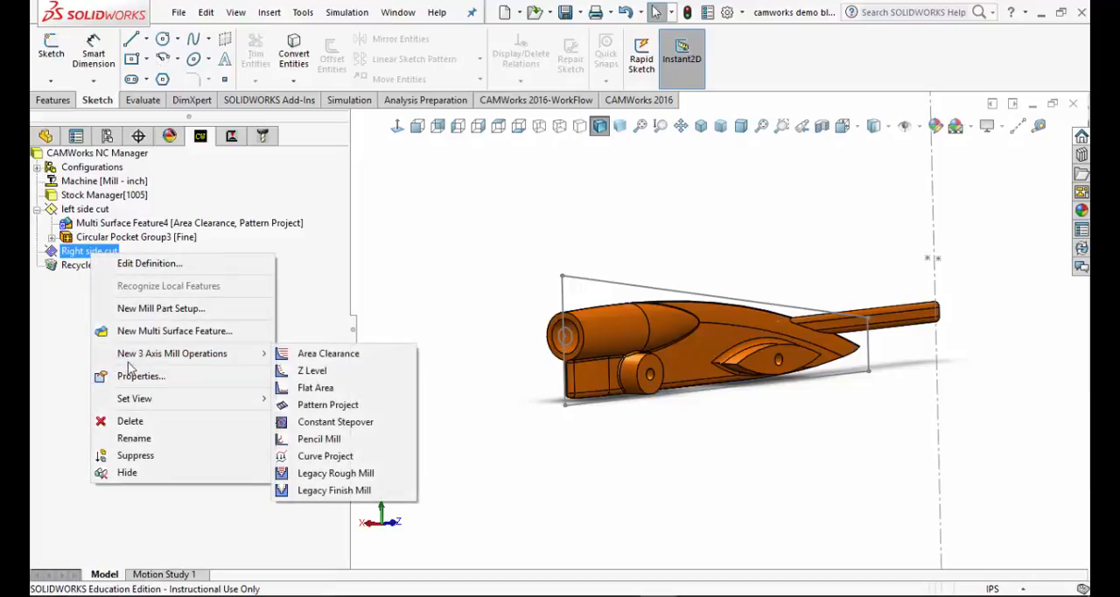
left_click(82, 315)
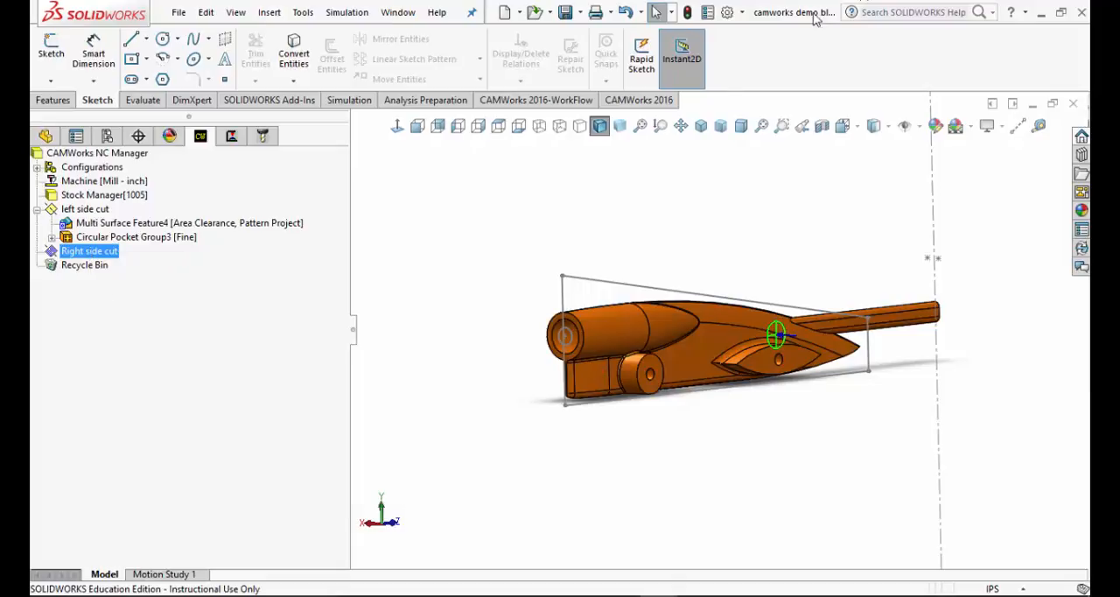
Enable all available modules in the CAMWorks license information, update the licenses and close the dialog
left_click(437, 12)
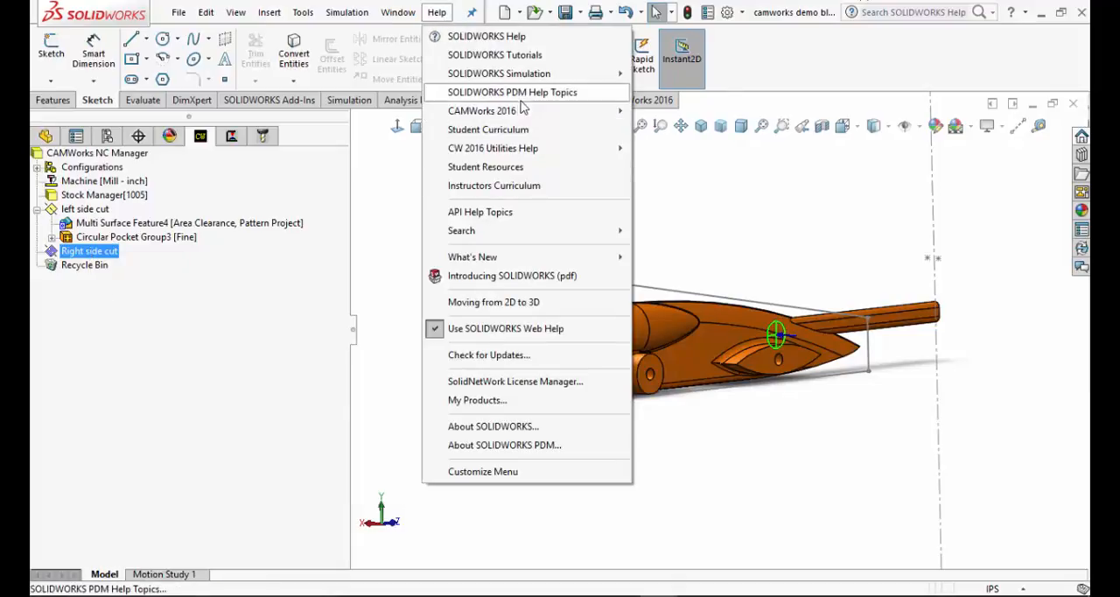
mouse_move(516, 112)
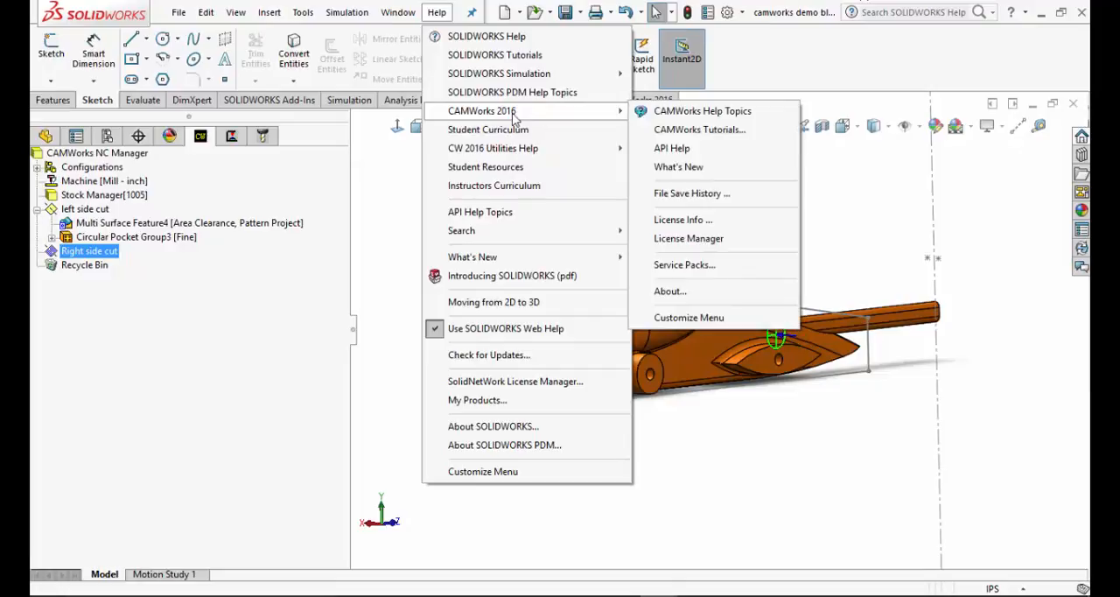
left_click(725, 223)
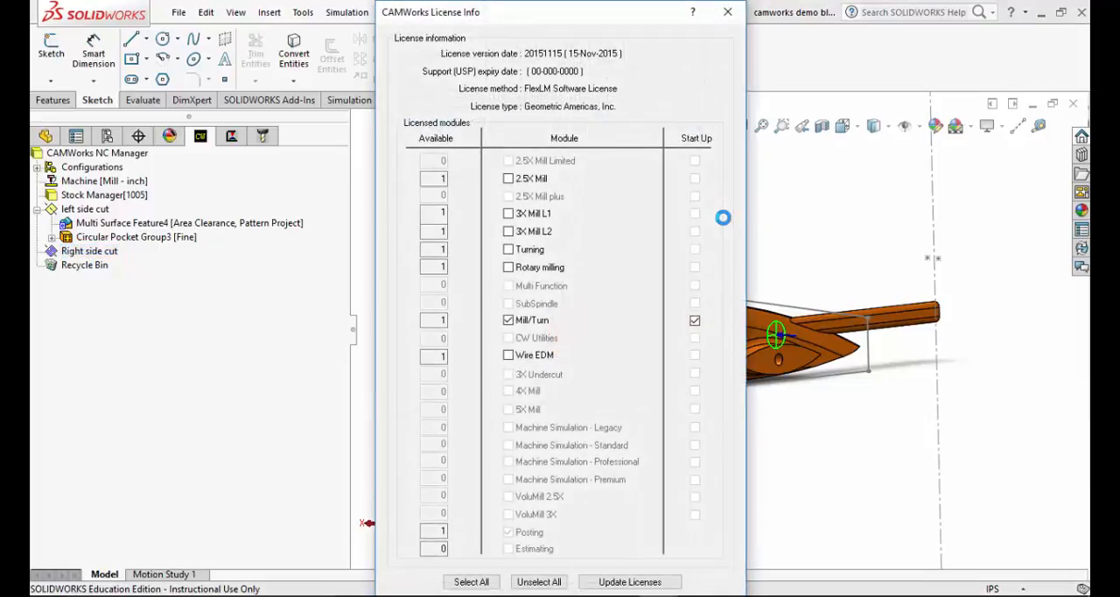
left_click(456, 582)
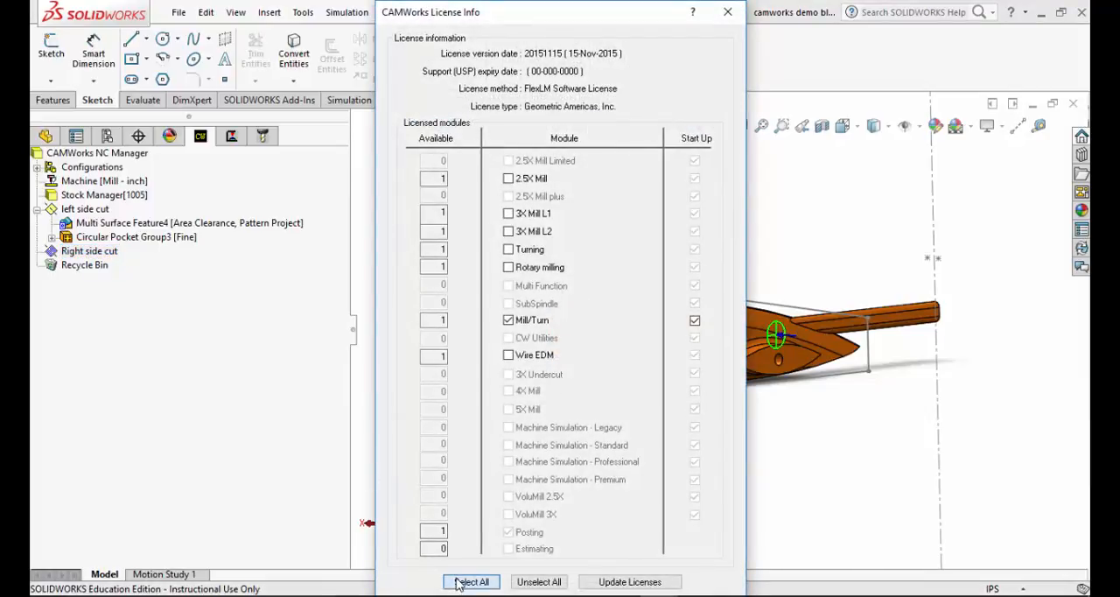
left_click(615, 583)
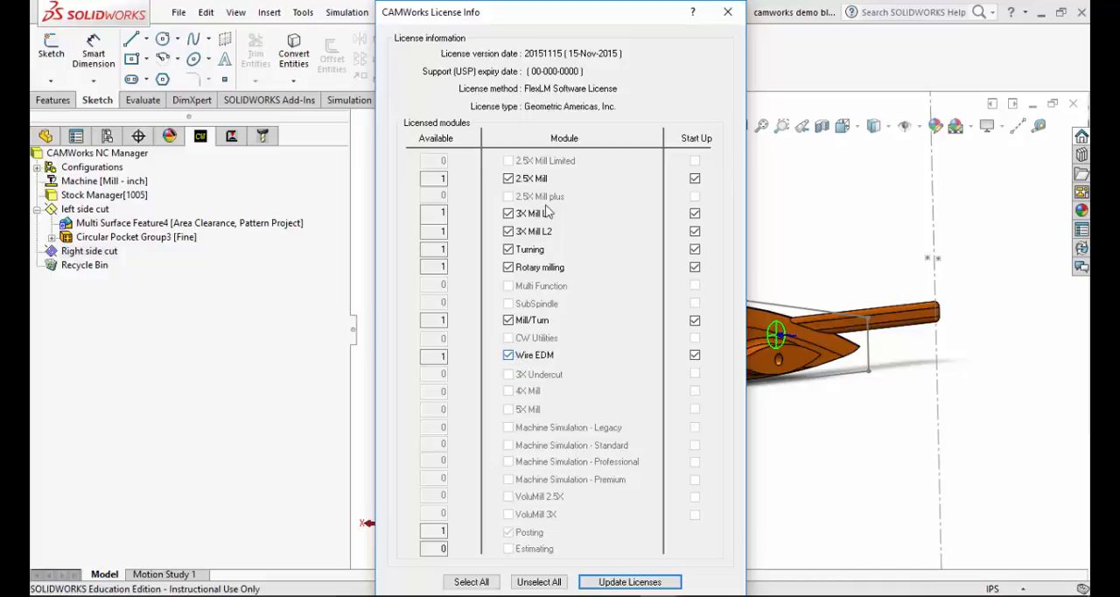
left_click(728, 10)
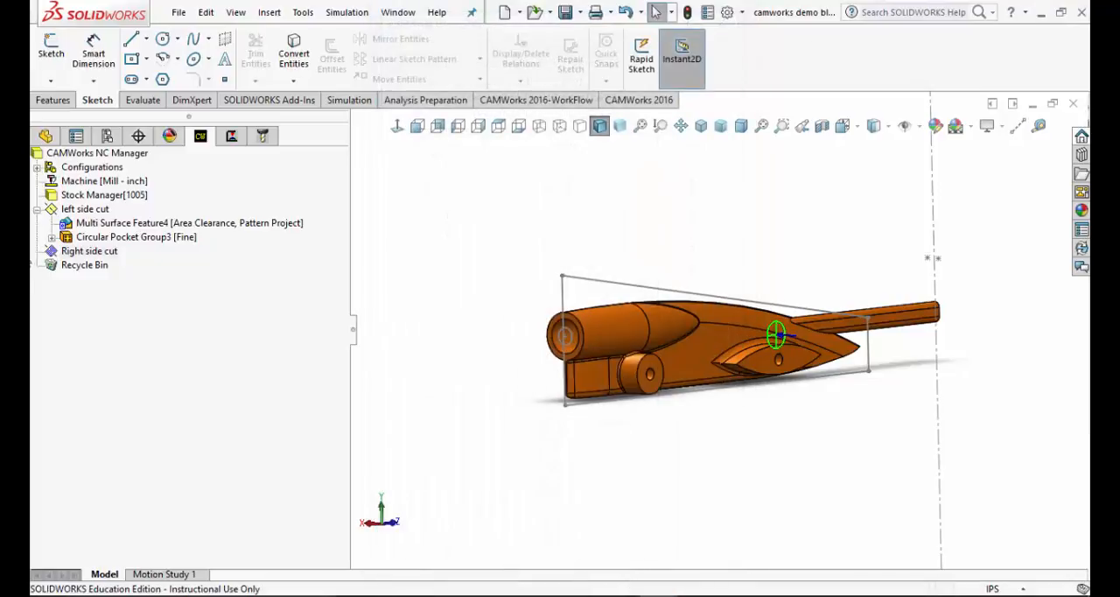
double_click(87, 251)
right_click(87, 252)
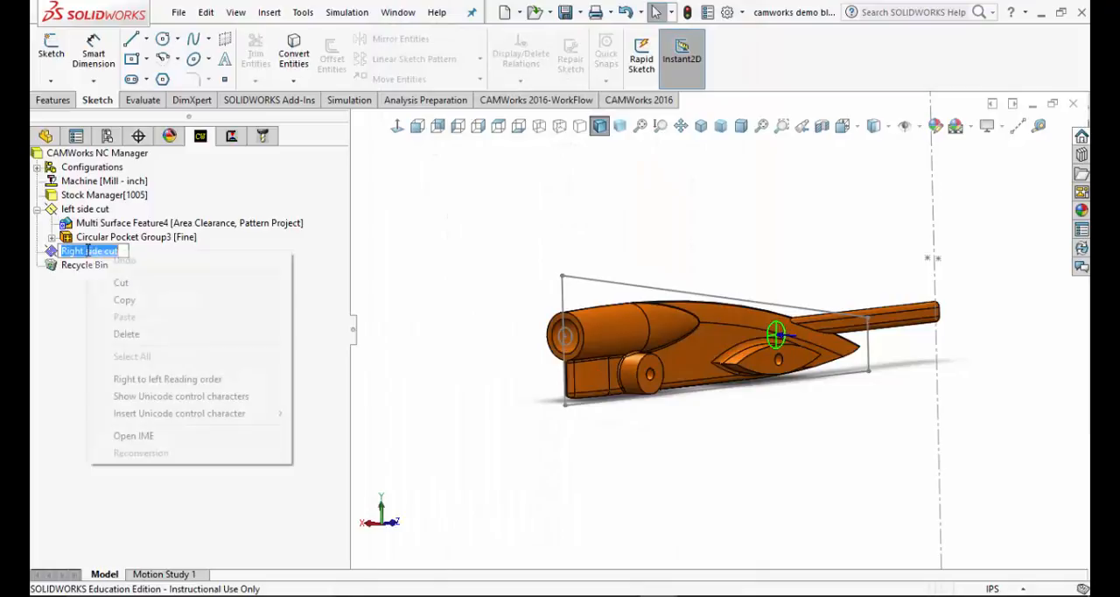
left_click(54, 316)
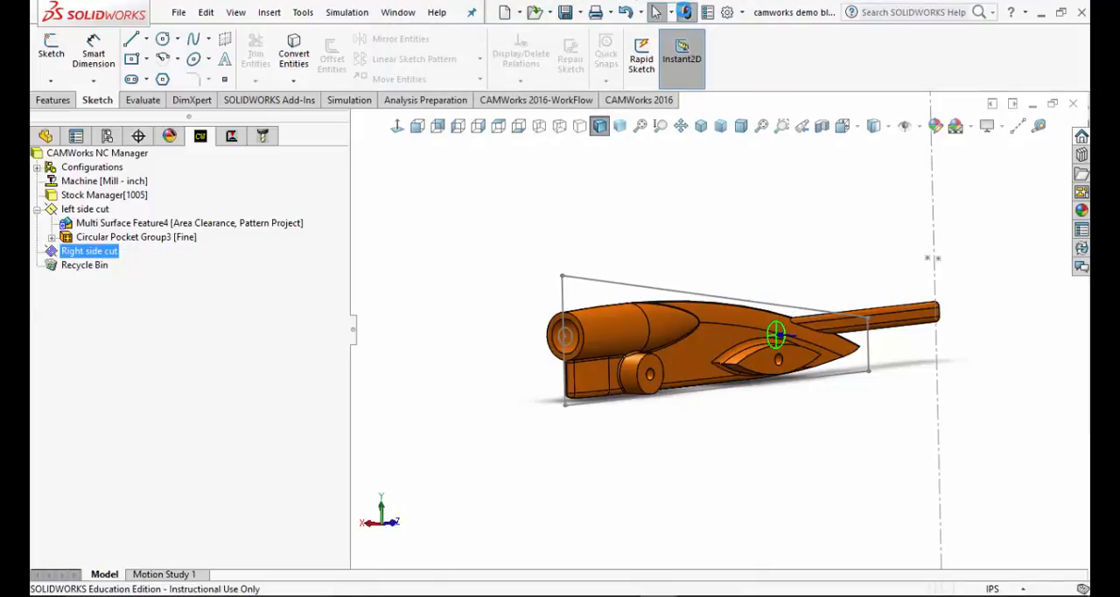
Save the part and add a new multi surface feature containing all faces to the Right side cut setup
left_click(565, 14)
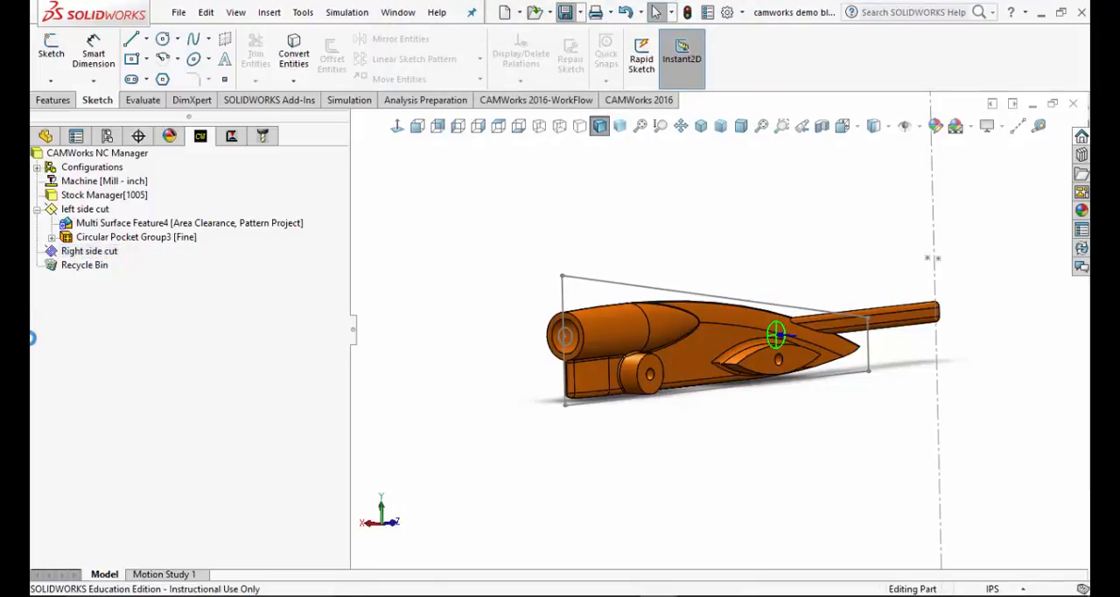
left_click(89, 251)
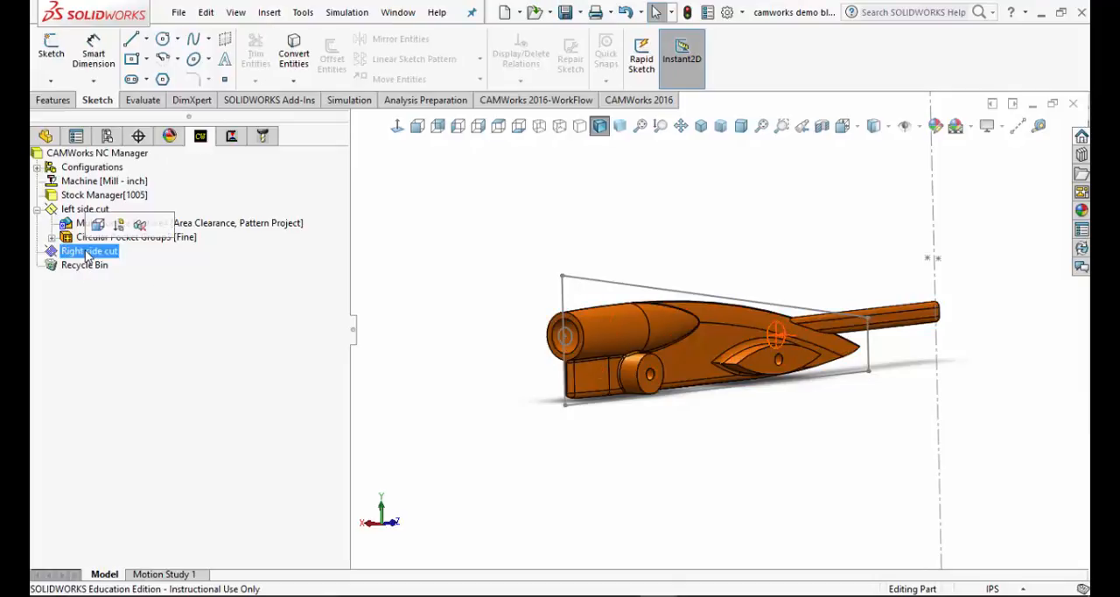
right_click(88, 253)
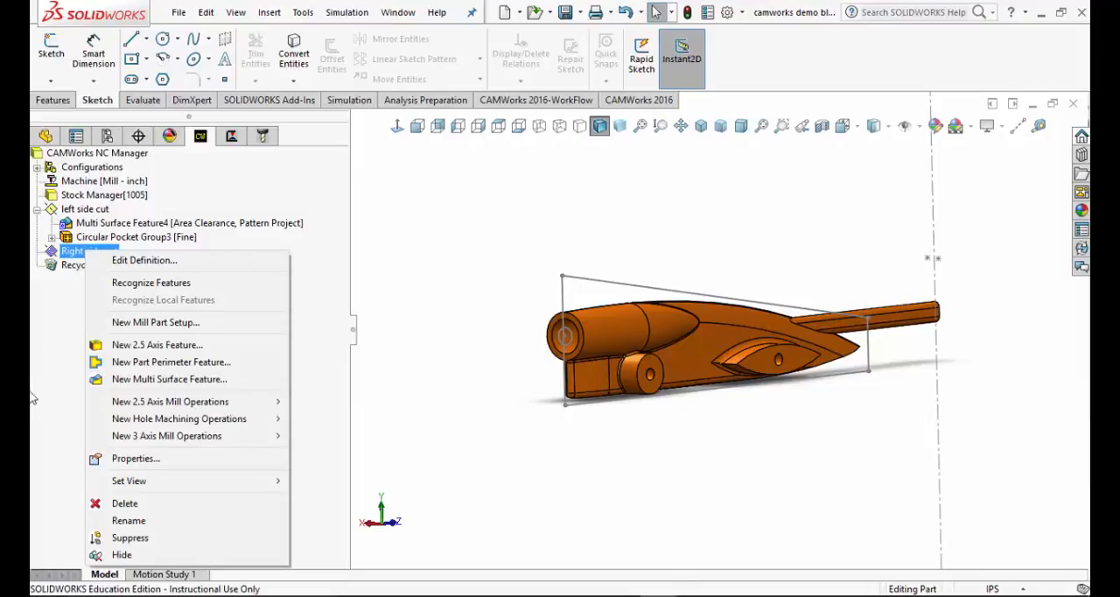
left_click(152, 381)
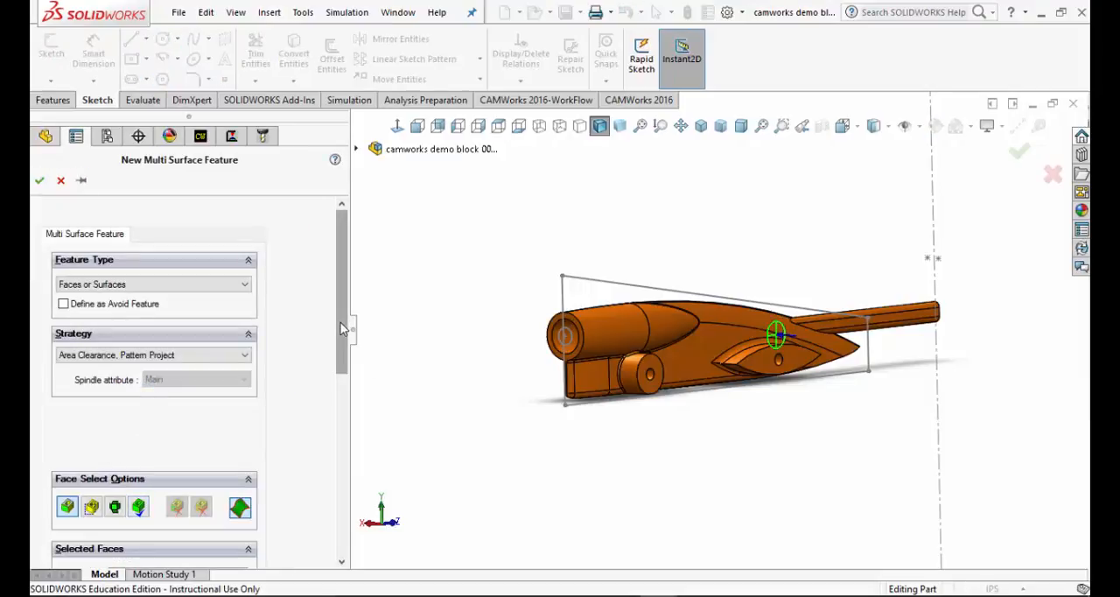
left_click_drag(340, 322, 338, 424)
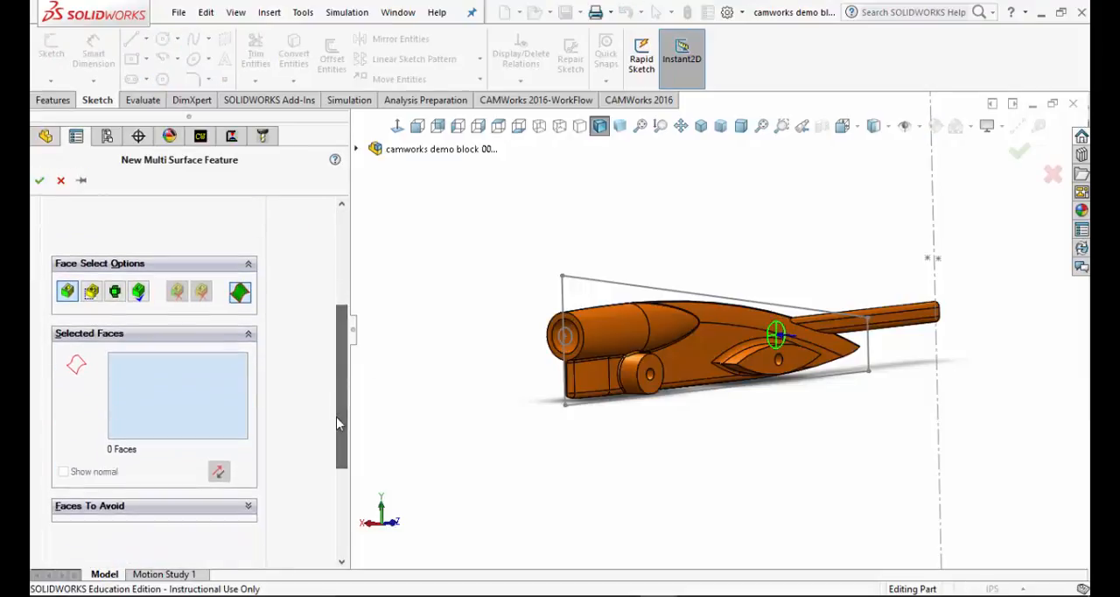
left_click(138, 291)
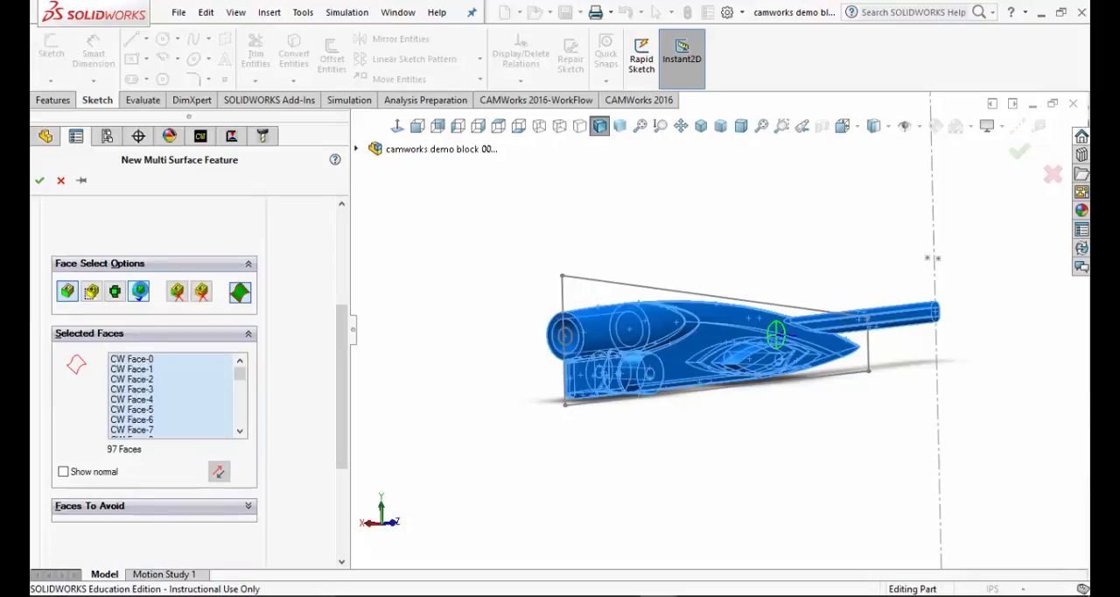
left_click(41, 181)
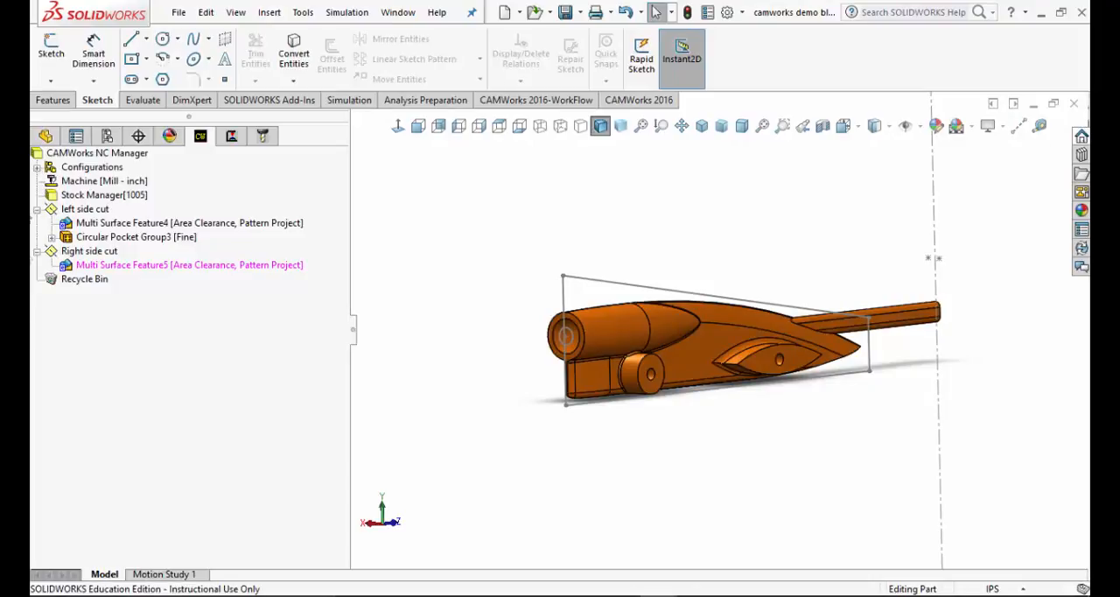
Generate the operation plan for the Right side cut setup
left_click(87, 252)
right_click(93, 257)
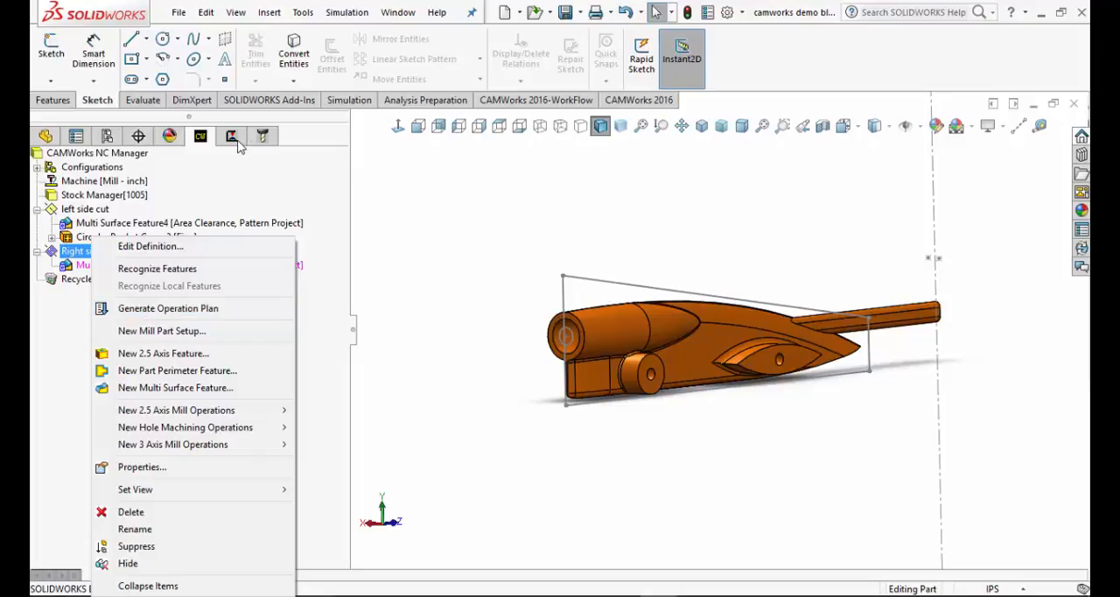
left_click(153, 308)
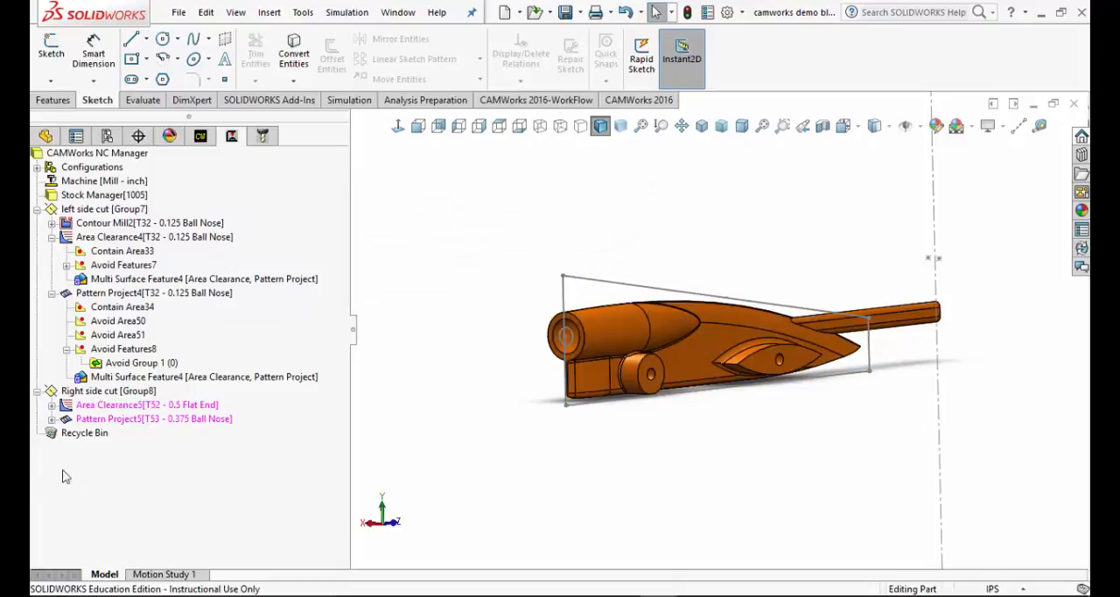
Edit the Right side cut setup's definition and set its origin to the "offset" sketch at the car's rear hole
right_click(85, 394)
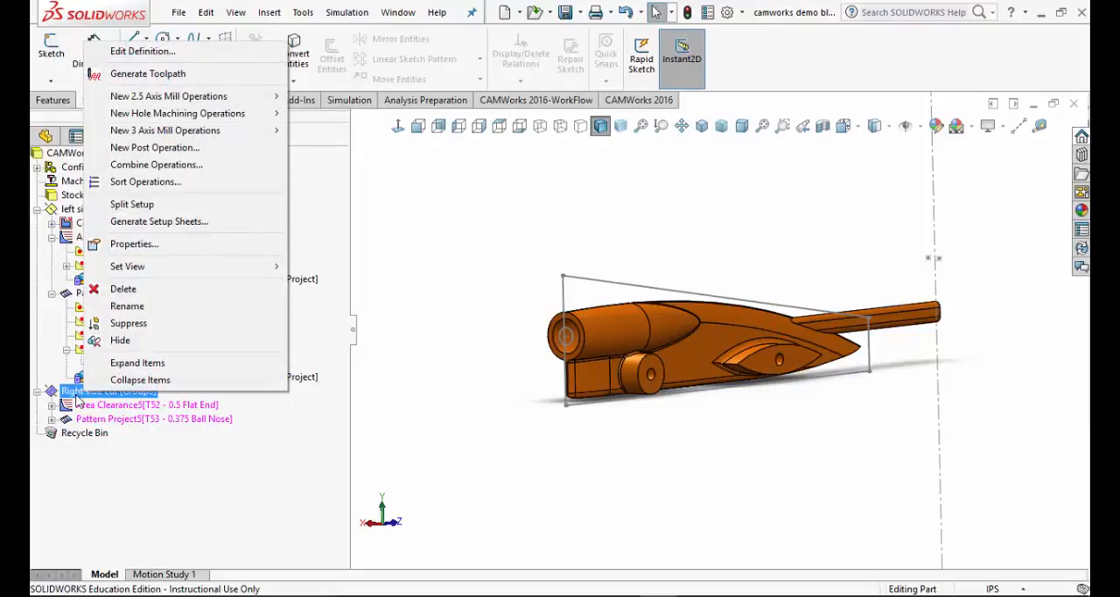
left_click(144, 52)
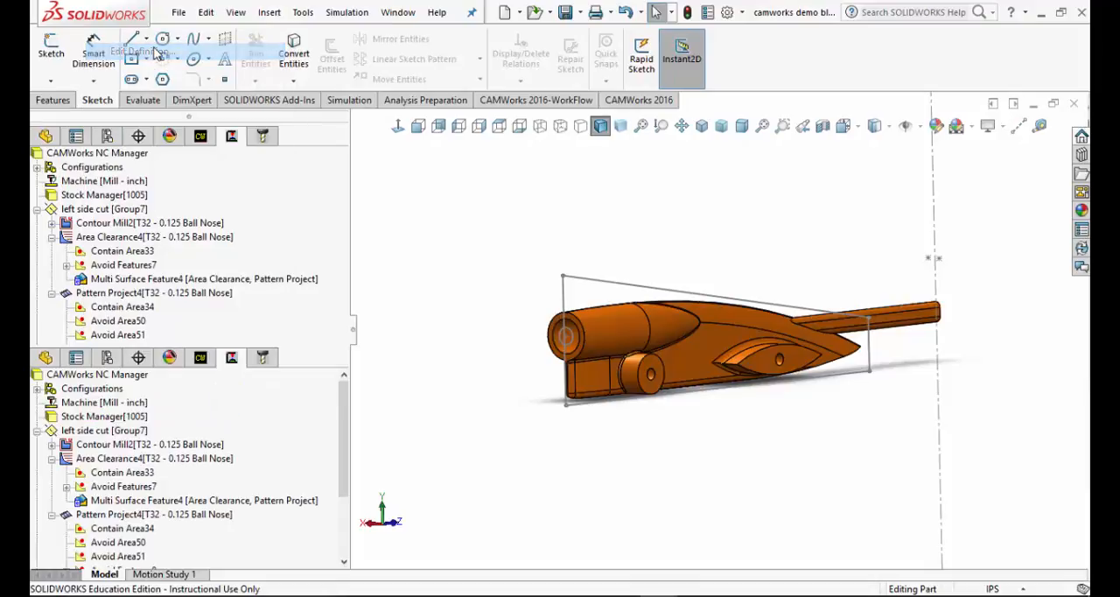
left_click_drag(393, 86, 312, 97)
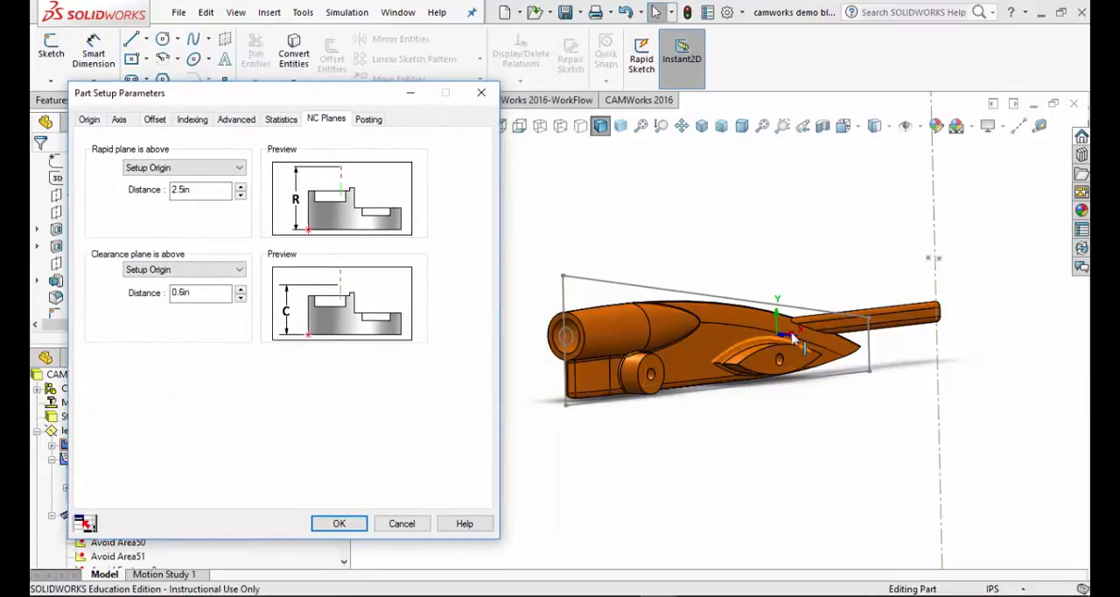
left_click(89, 120)
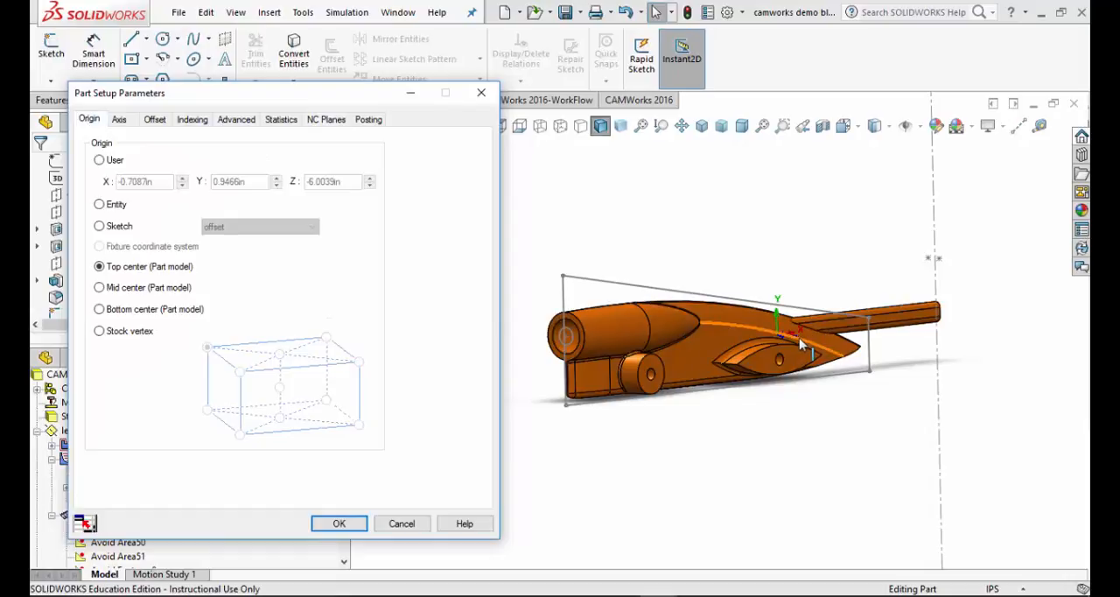
scroll(803, 331, "down", 3)
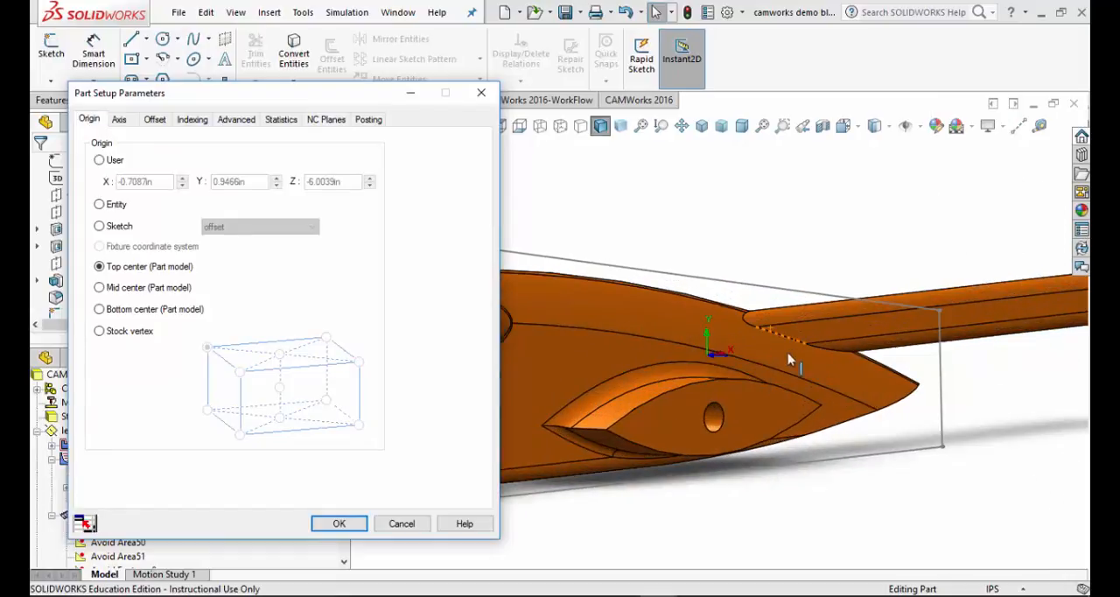
scroll(691, 341, "up", 5)
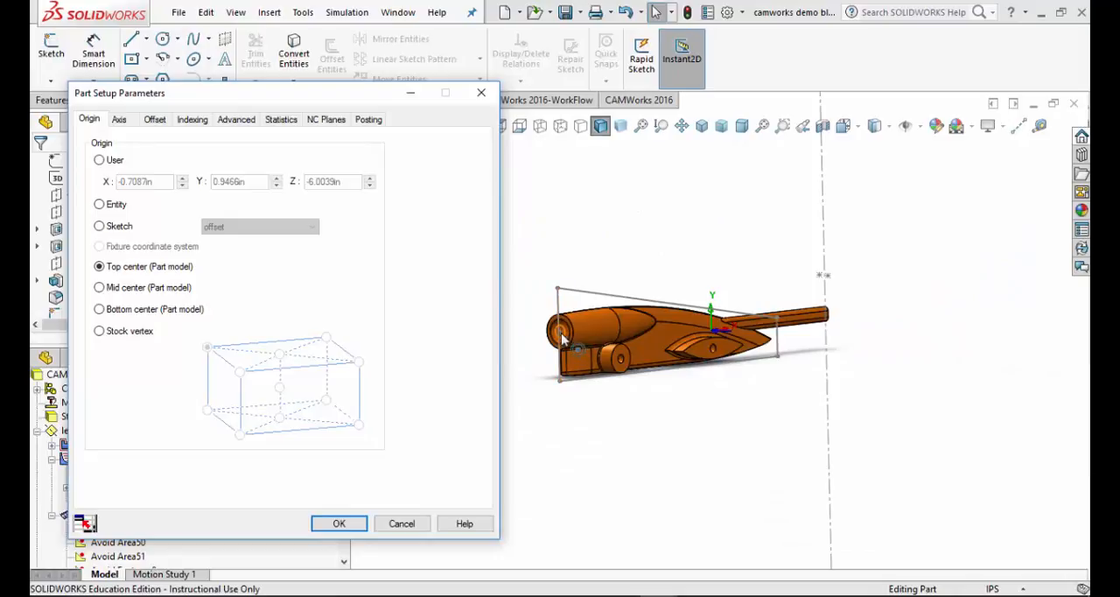
scroll(582, 328, "down", 3)
scroll(617, 328, "down", 3)
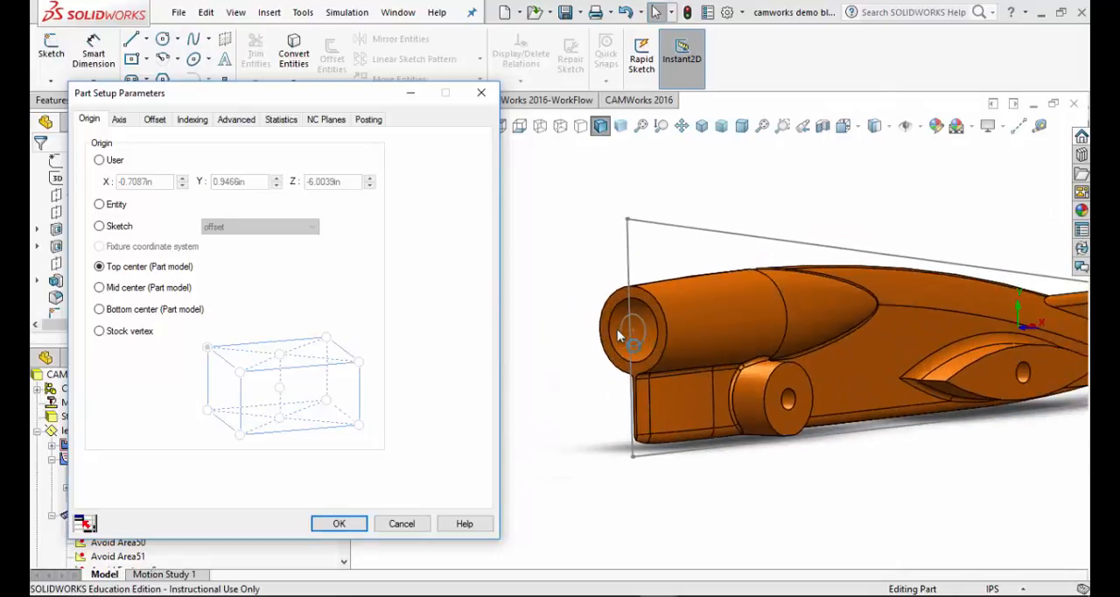
left_click(99, 225)
middle_click_drag(652, 346, 670, 384)
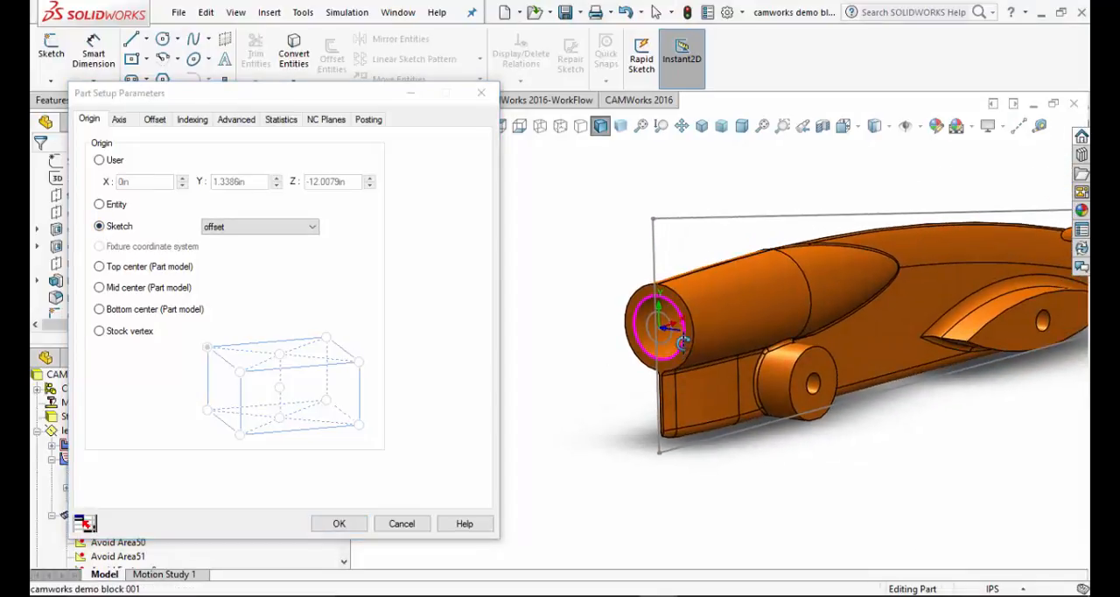
scroll(718, 313, "down", 3)
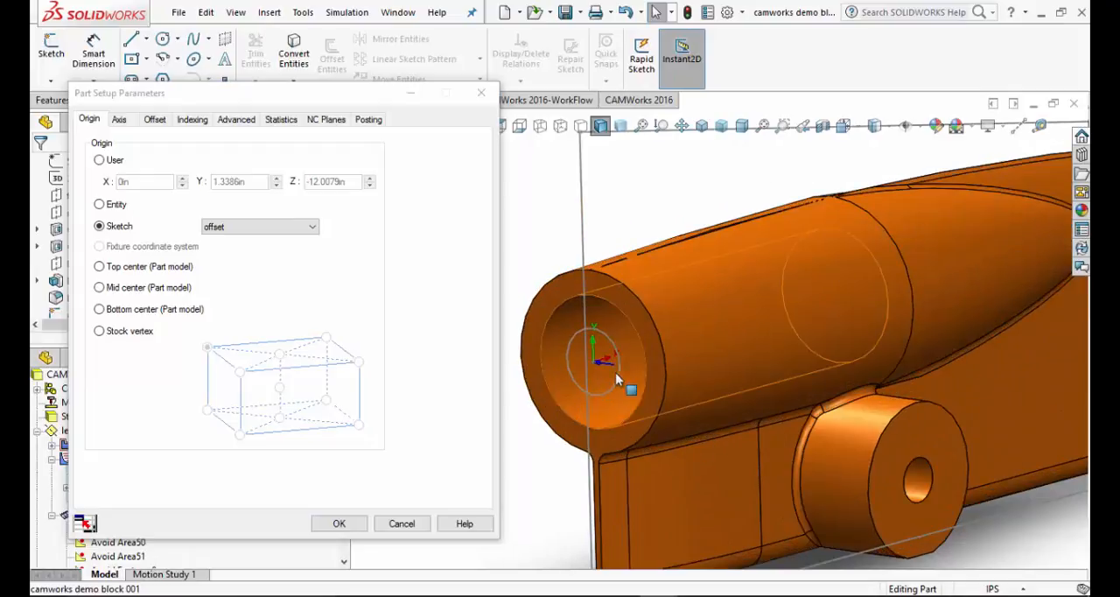
scroll(637, 382, "up", 3)
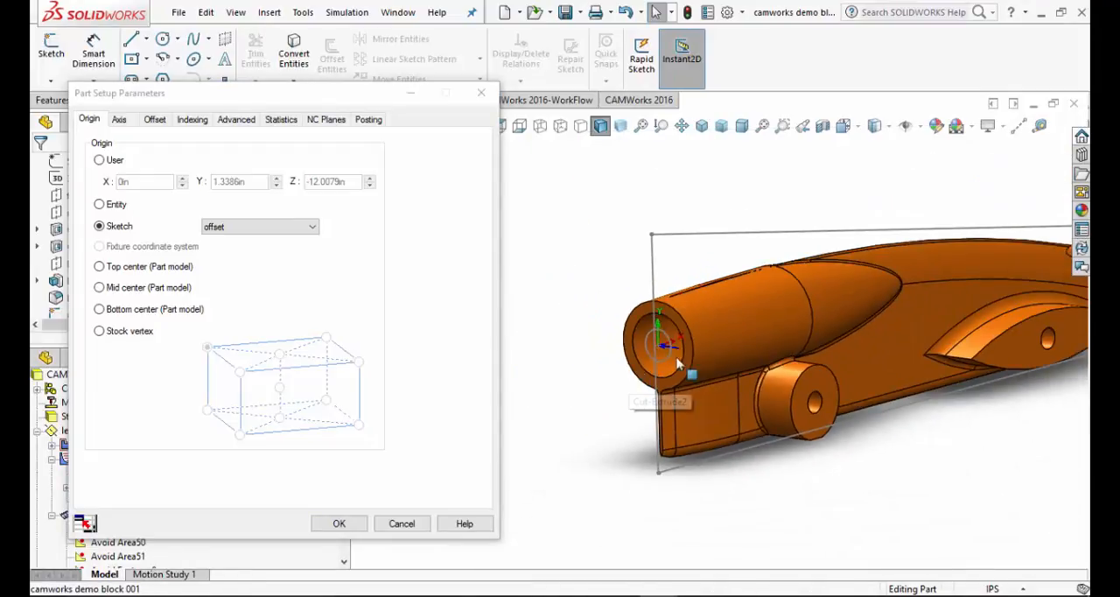
Set the rapid plane distance to .25 and the clearance plane distance to .125 above the setup origin, and accept the part setup parameters
left_click(119, 119)
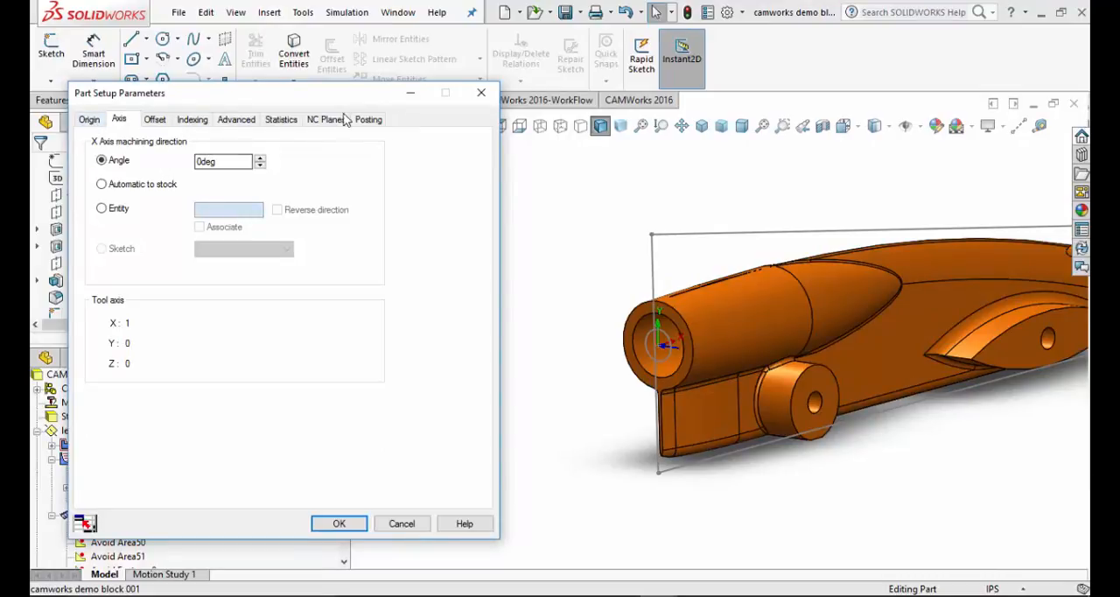
left_click(312, 121)
left_click_drag(190, 190, 61, 177)
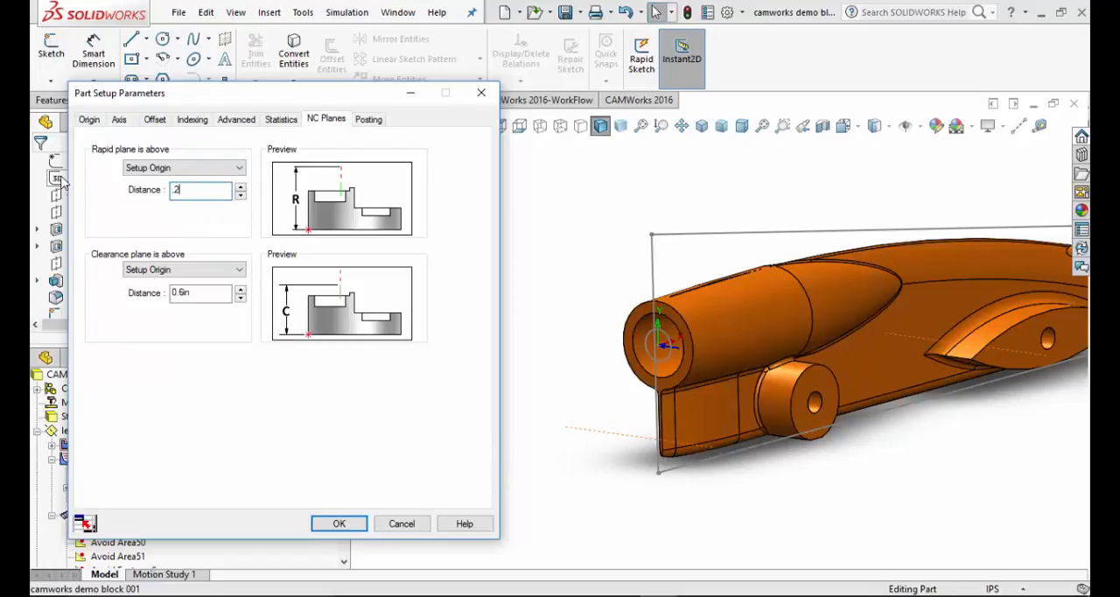
type(".25")
key("Tab")
key("Tab")
type(".12")
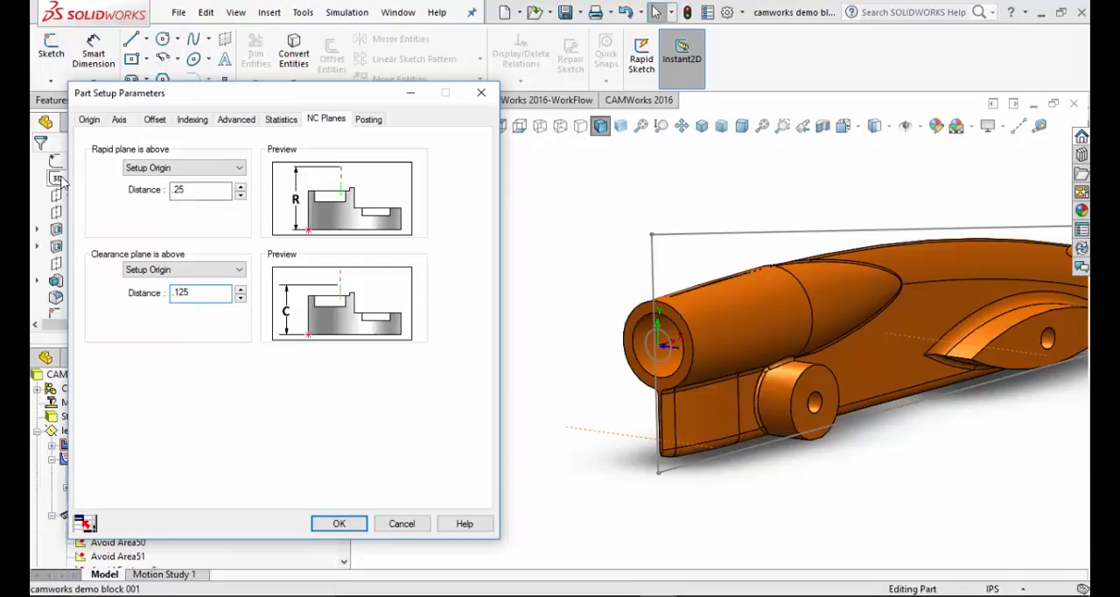
left_click(340, 523)
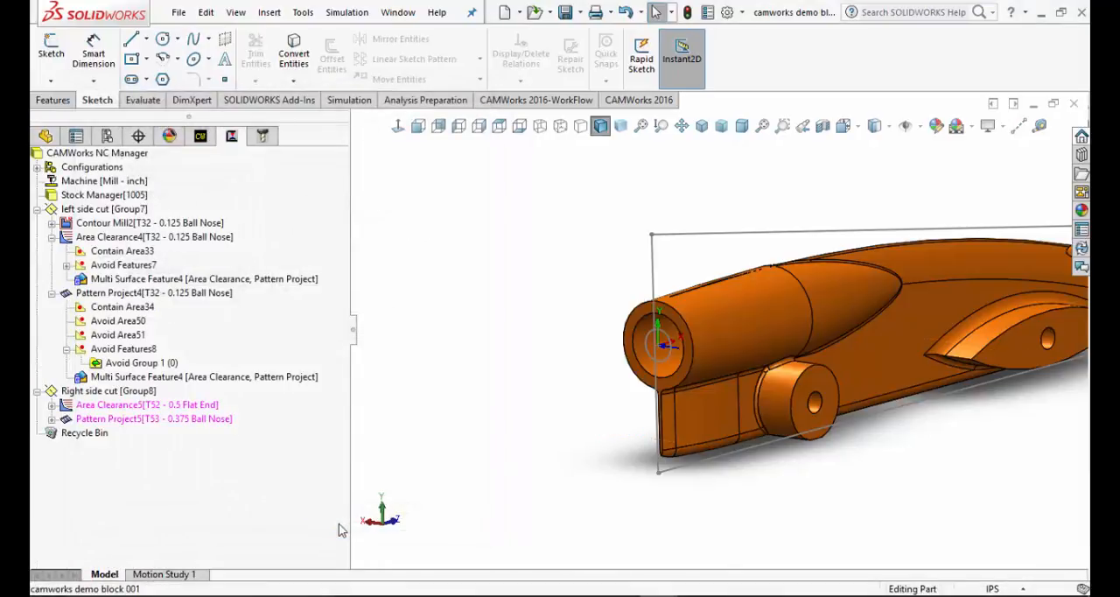
scroll(995, 320, "up", 4)
scroll(949, 329, "down", 3)
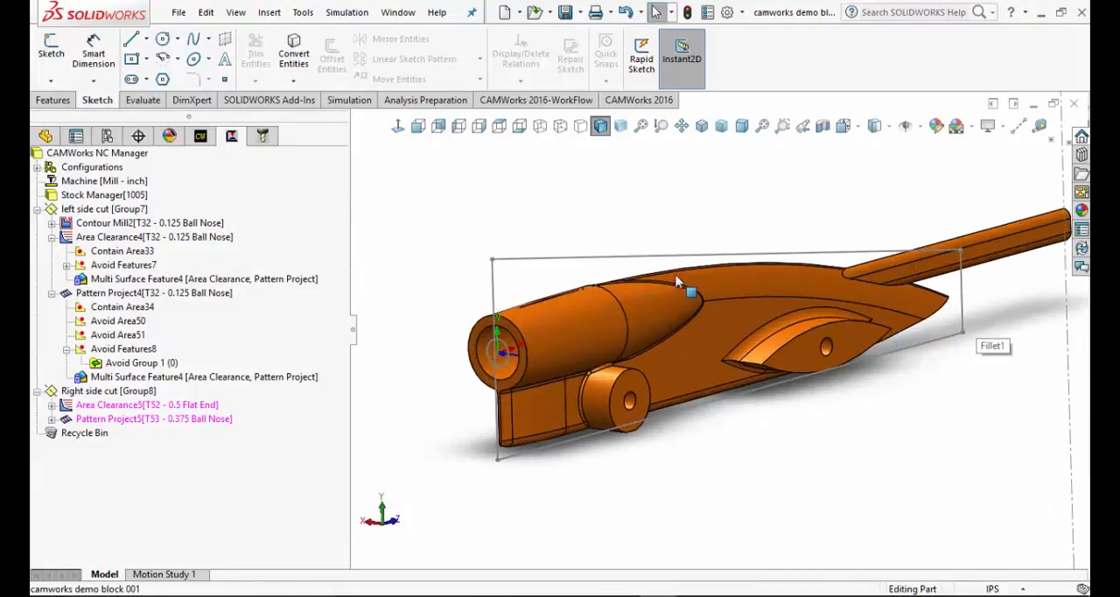
scroll(652, 189, "up", 1)
scroll(686, 194, "down", 1)
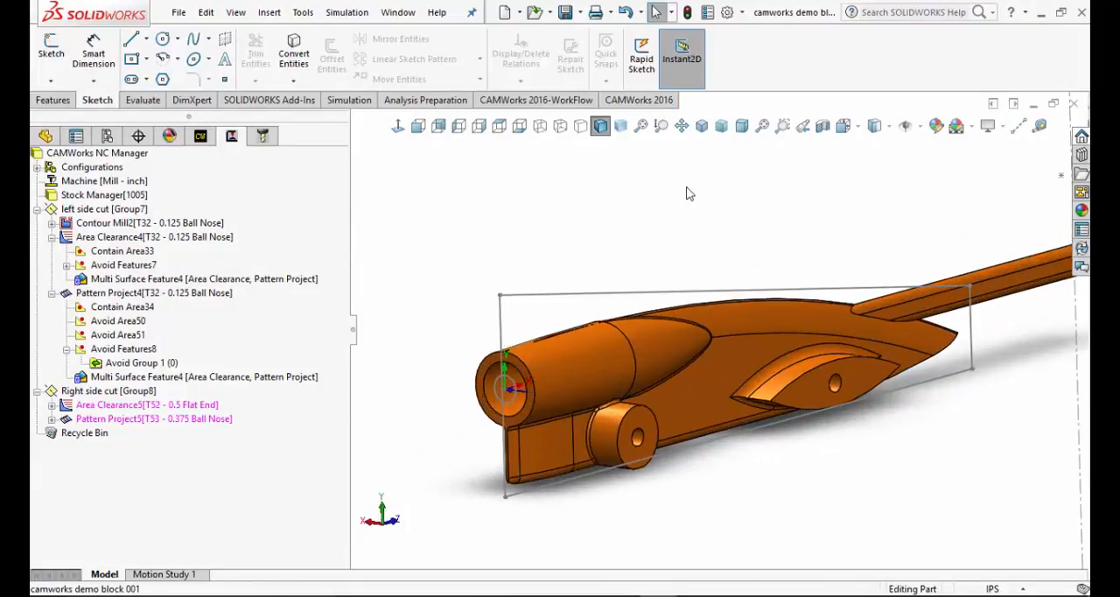